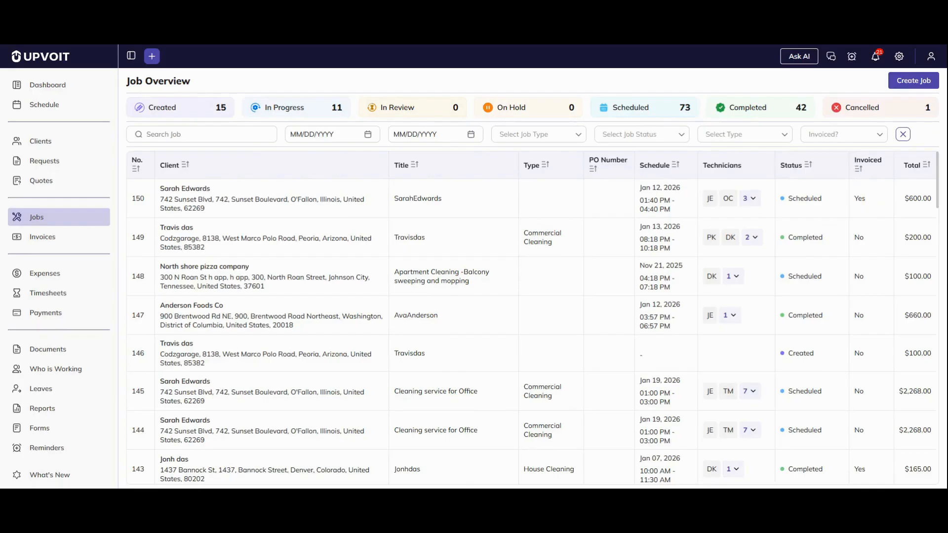
Examine the job list, its date, job type, status, type and invoiced filters, and the status choices for the first job.
{"action": "scroll", "coordinate": [504, 264], "scroll_direction": "down", "scroll_amount": 5}
{"action": "scroll", "coordinate": [477, 302], "scroll_direction": "up", "scroll_amount": 4}
{"action": "left_click", "coordinate": [429, 134]}
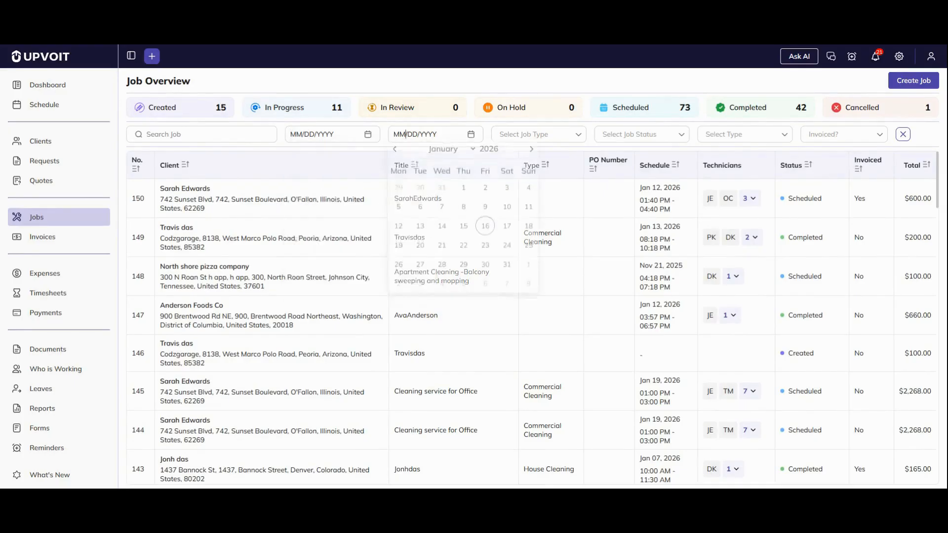
{"action": "left_click", "coordinate": [522, 137]}
{"action": "left_click", "coordinate": [614, 135]}
{"action": "left_click", "coordinate": [732, 135]}
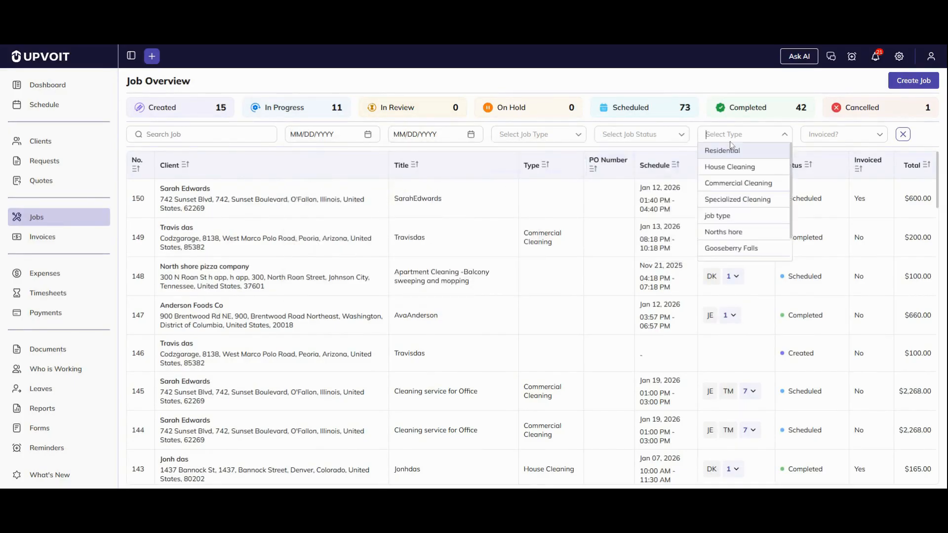
{"action": "left_click", "coordinate": [828, 136]}
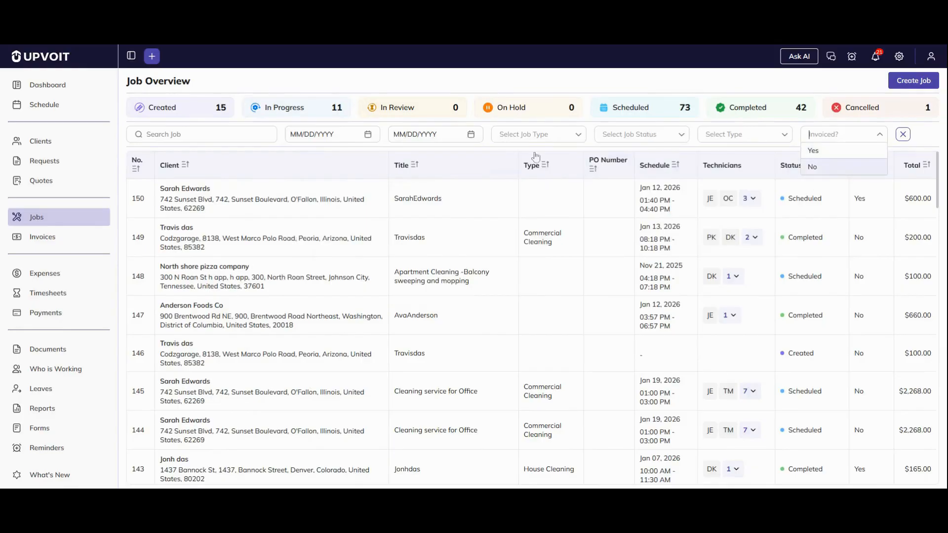
{"action": "left_click", "coordinate": [509, 85]}
{"action": "left_click", "coordinate": [796, 200]}
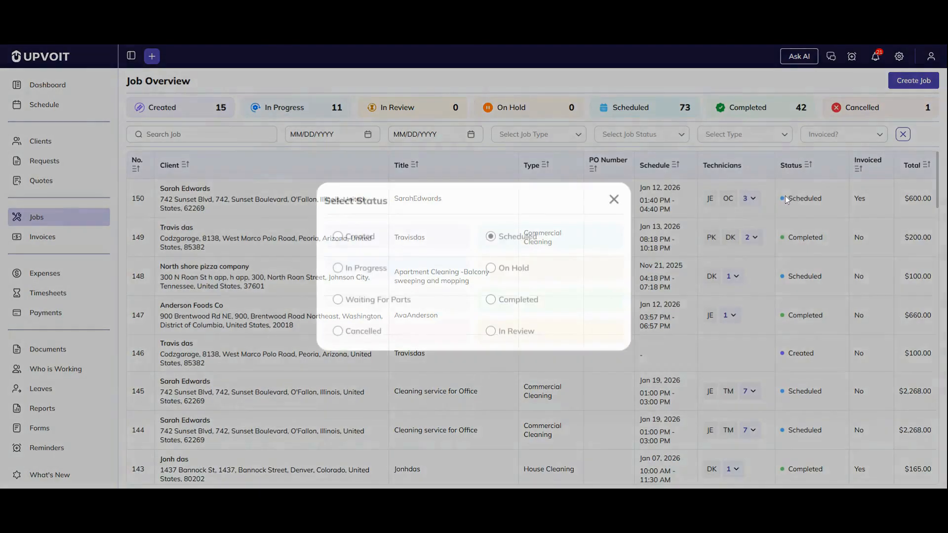
{"action": "left_click", "coordinate": [613, 200]}
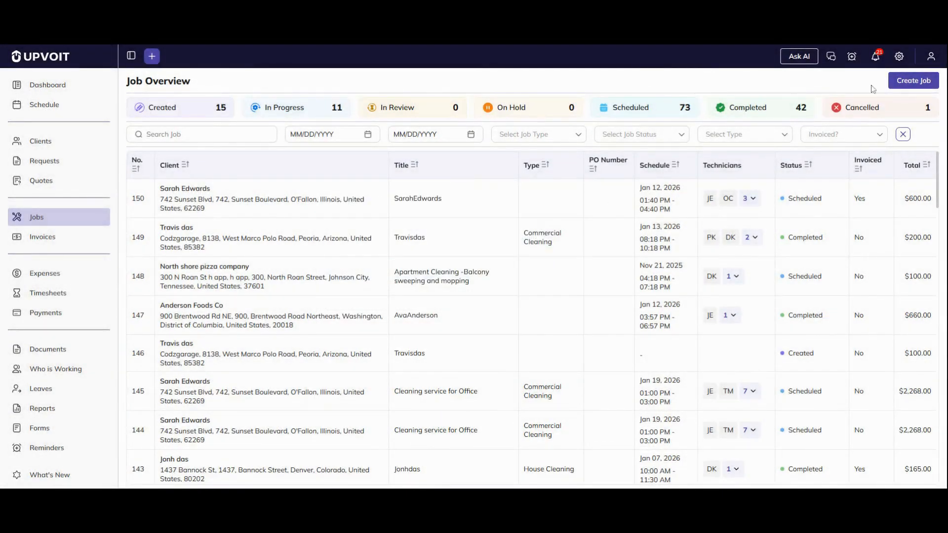
Start a new job and open the Job settings within System Configuration.
{"action": "left_click", "coordinate": [914, 81]}
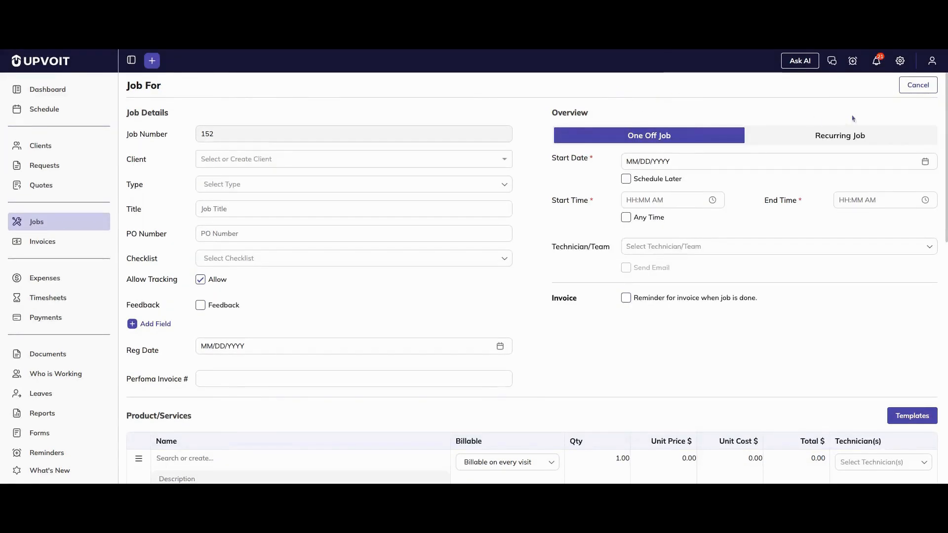
{"action": "left_click", "coordinate": [901, 62]}
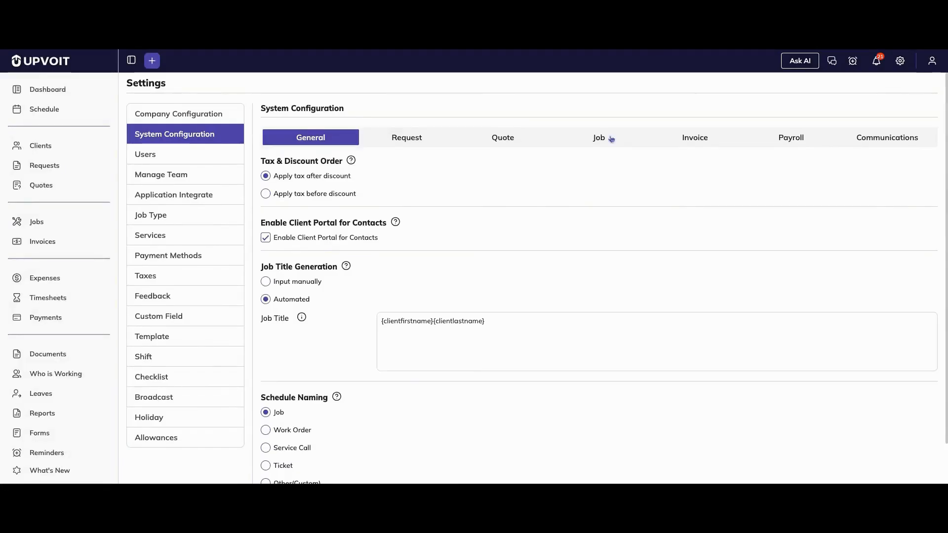
{"action": "left_click", "coordinate": [600, 138]}
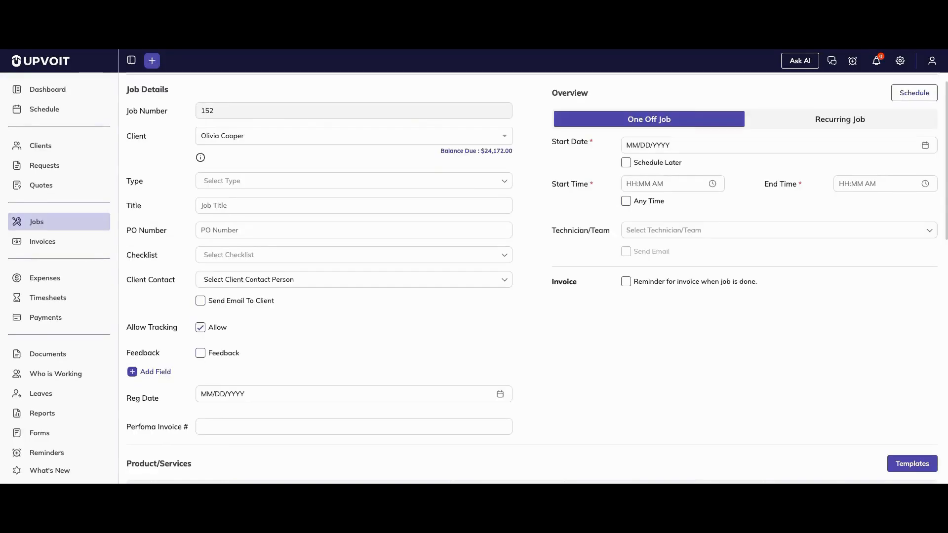
Set the new job's type to House Cleaning and fill in the PO number.
{"action": "left_click", "coordinate": [220, 180]}
{"action": "left_click", "coordinate": [220, 212]}
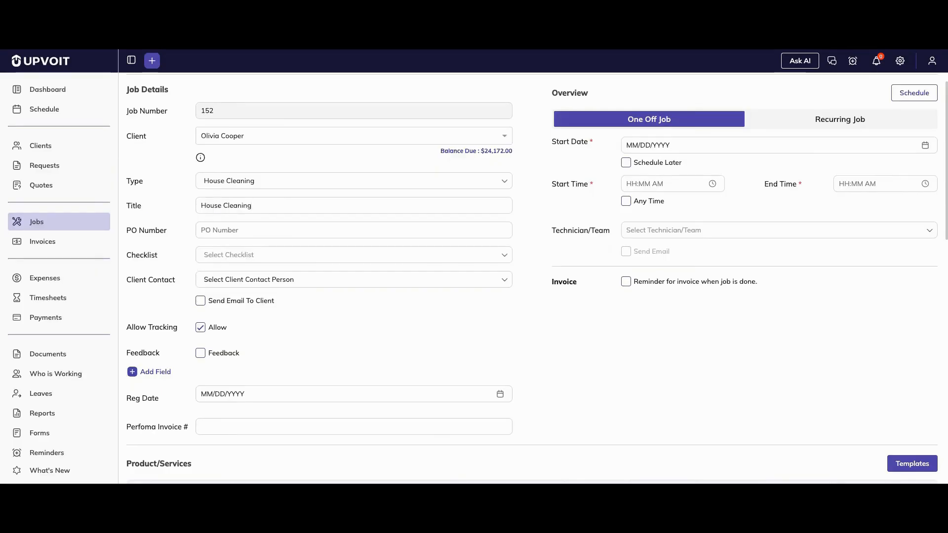
{"action": "left_click", "coordinate": [252, 206]}
{"action": "left_click", "coordinate": [207, 230]}
{"action": "type", "text": "2026001"}
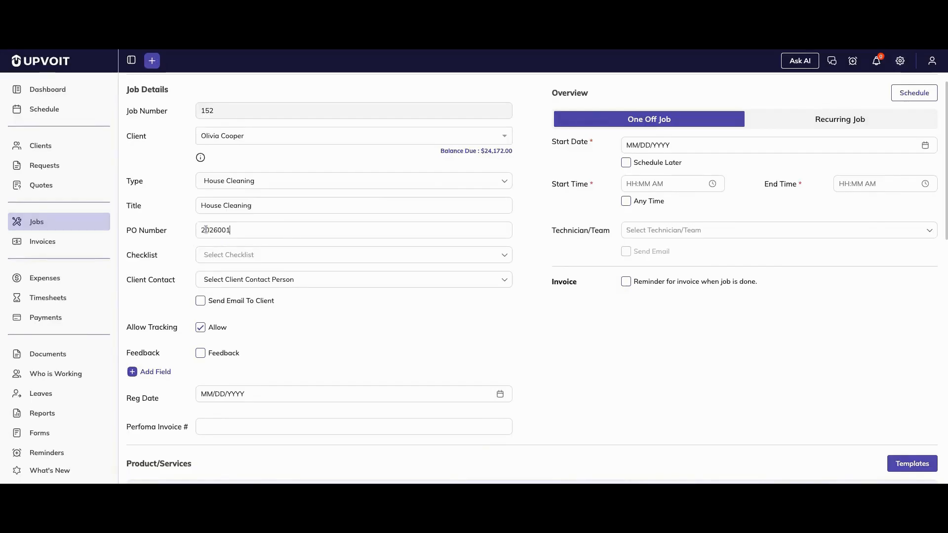
Examine the checklist settings and the order type choices offered for a new checklist.
{"action": "scroll", "coordinate": [509, 276], "scroll_direction": "up", "scroll_amount": 1}
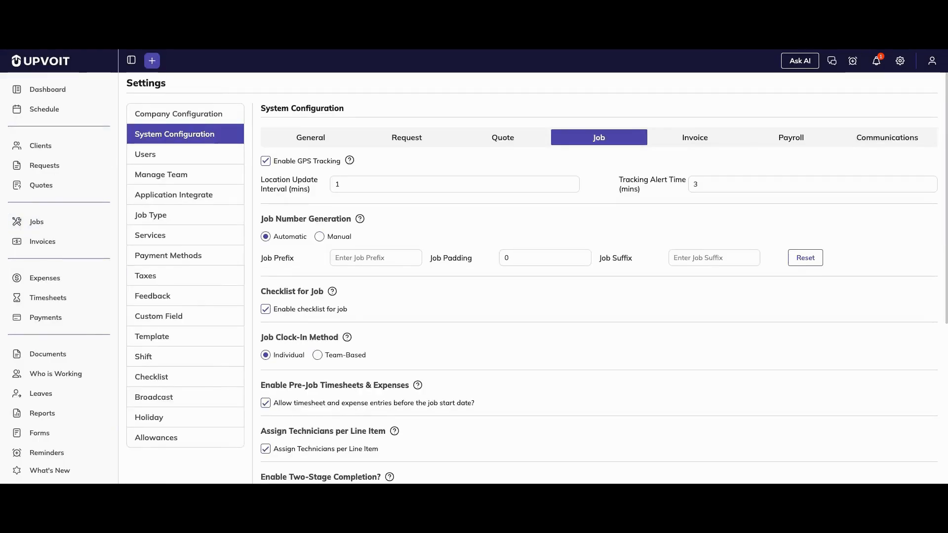
{"action": "scroll", "coordinate": [599, 277], "scroll_direction": "down", "scroll_amount": 1}
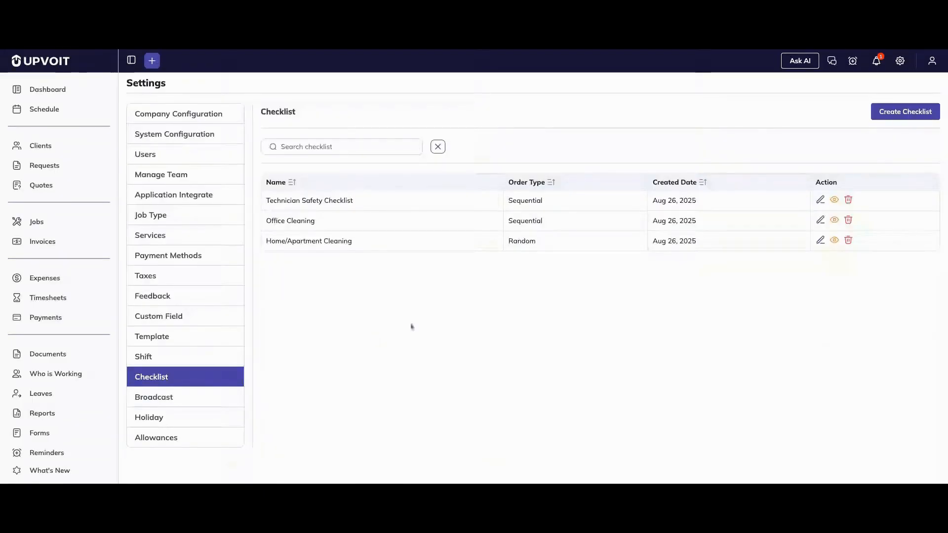
{"action": "left_click", "coordinate": [886, 116]}
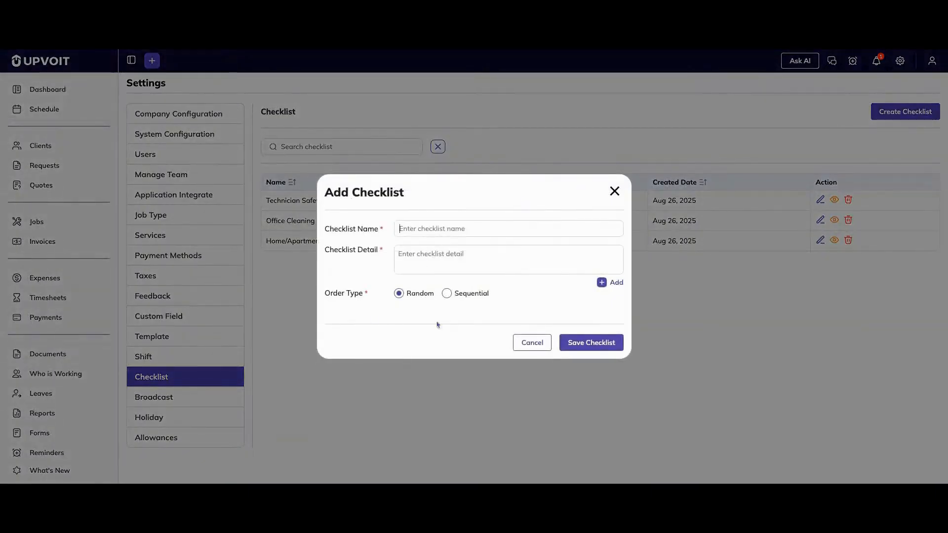
{"action": "left_click", "coordinate": [450, 296]}
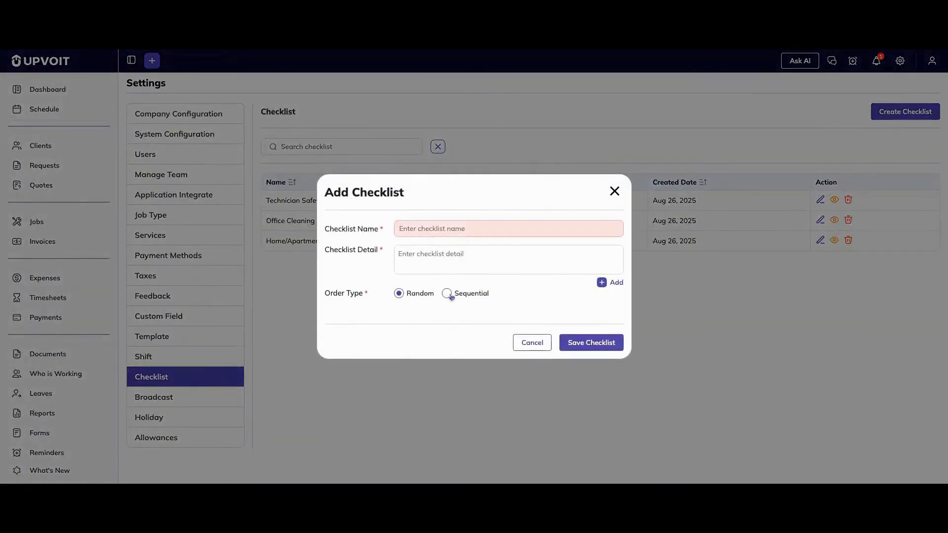
{"action": "left_click", "coordinate": [447, 294]}
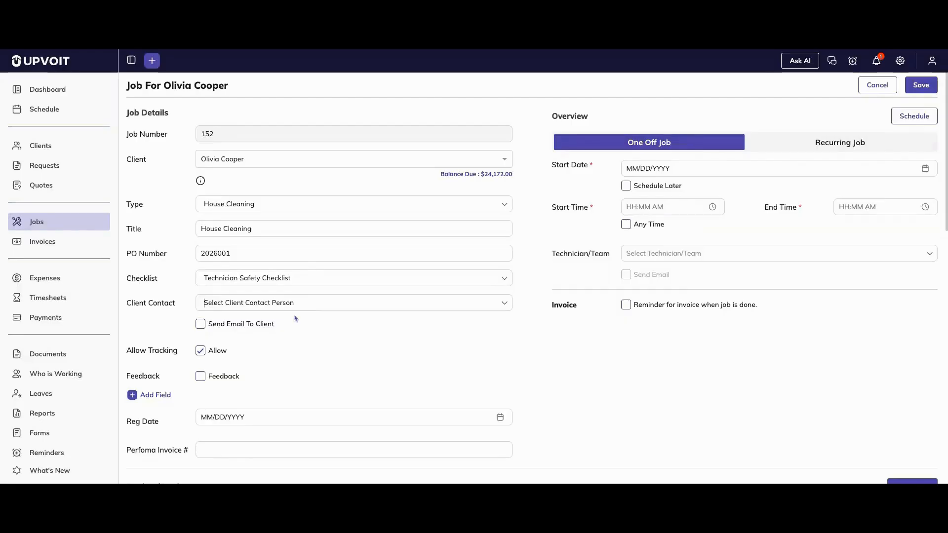
Select the client contact person for the job and enable sending email to the client.
{"action": "left_click", "coordinate": [273, 306]}
{"action": "left_click", "coordinate": [259, 335]}
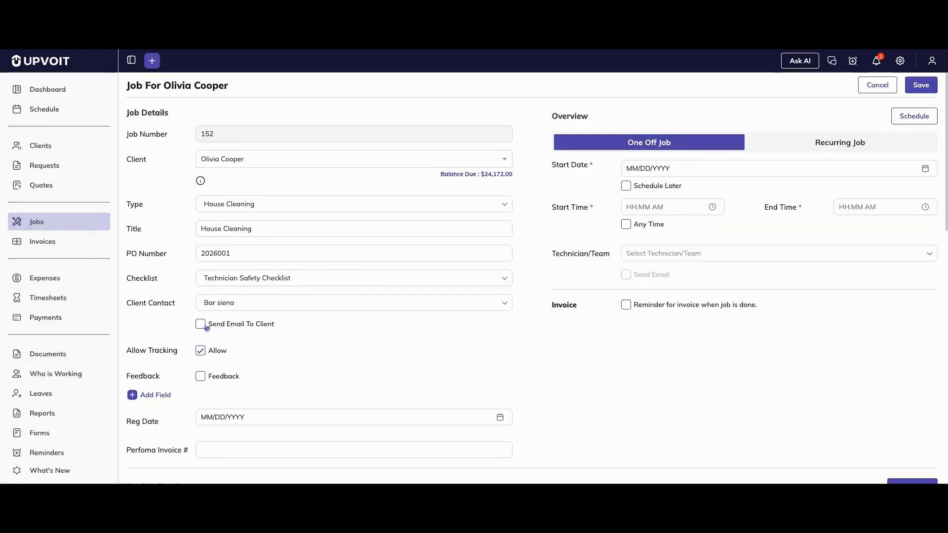
{"action": "left_click", "coordinate": [202, 326]}
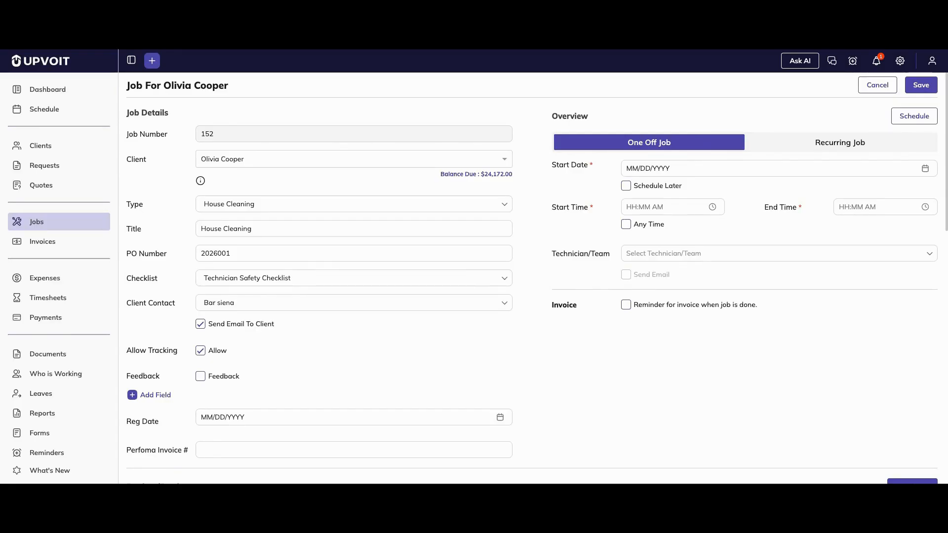
Enable feedback for the job and choose the Feedback Form.
{"action": "scroll", "coordinate": [532, 278], "scroll_direction": "down", "scroll_amount": 1}
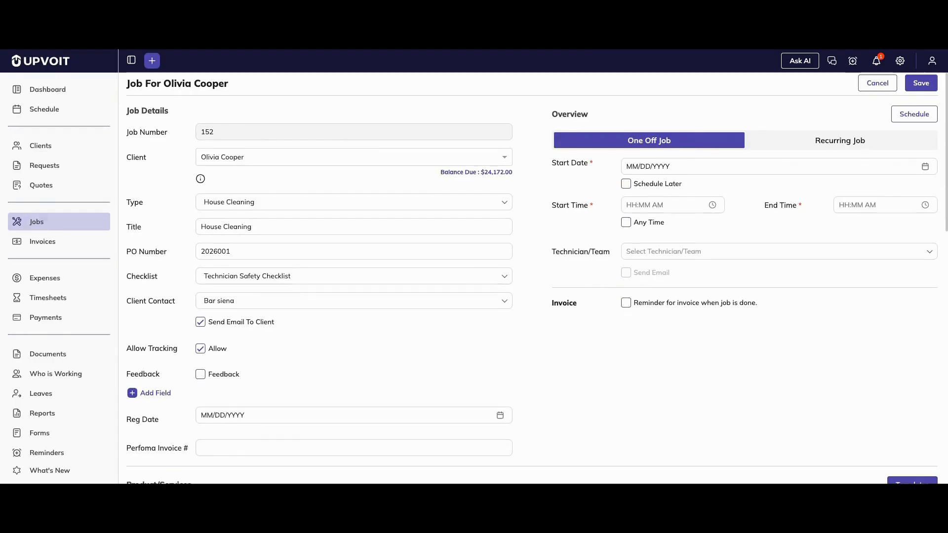
{"action": "left_click", "coordinate": [201, 378]}
{"action": "left_click", "coordinate": [202, 379]}
{"action": "left_click", "coordinate": [216, 379]}
{"action": "left_click", "coordinate": [246, 390]}
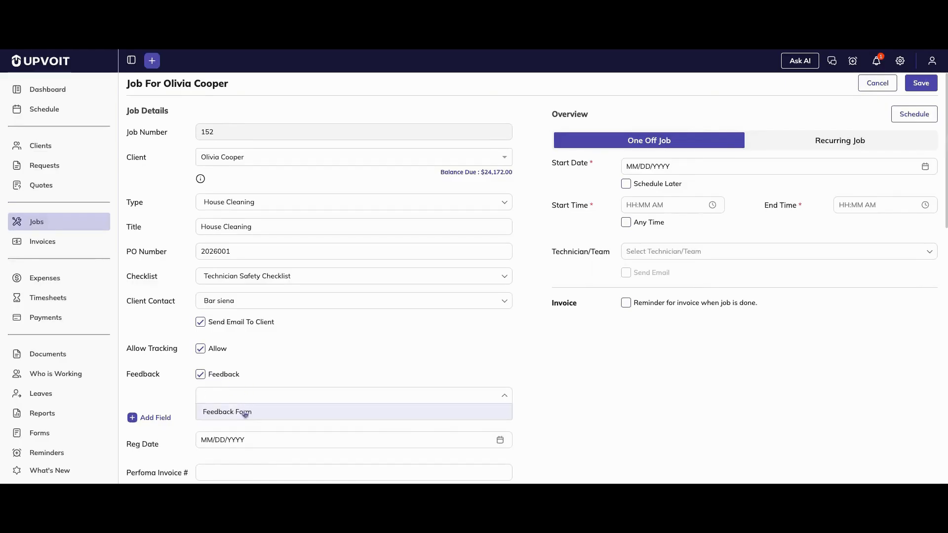
{"action": "left_click", "coordinate": [244, 414]}
View the feedback creation and custom field options in the settings, leaving the custom field dialog without saving.
{"action": "scroll", "coordinate": [292, 368], "scroll_direction": "down", "scroll_amount": 1}
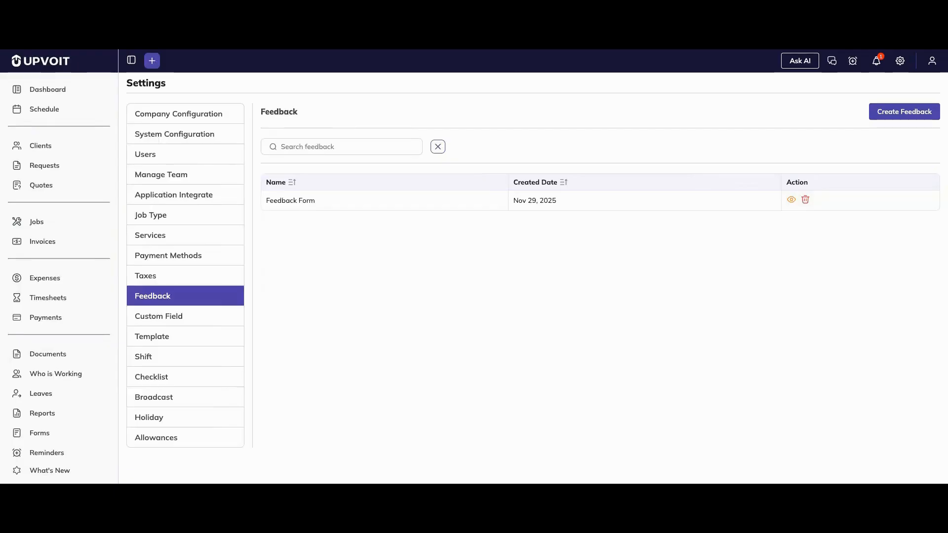
{"action": "left_click", "coordinate": [892, 117]}
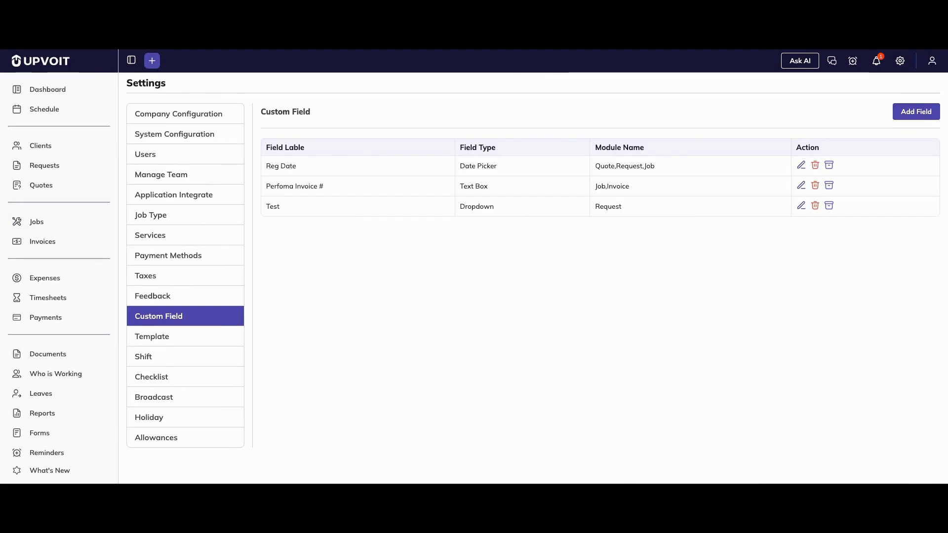
{"action": "left_click", "coordinate": [916, 111]}
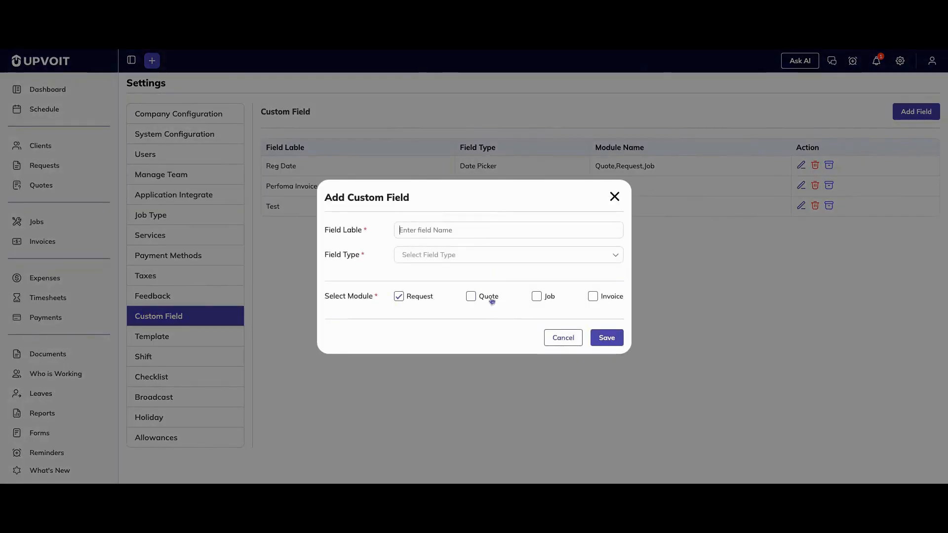
{"action": "left_click", "coordinate": [615, 198]}
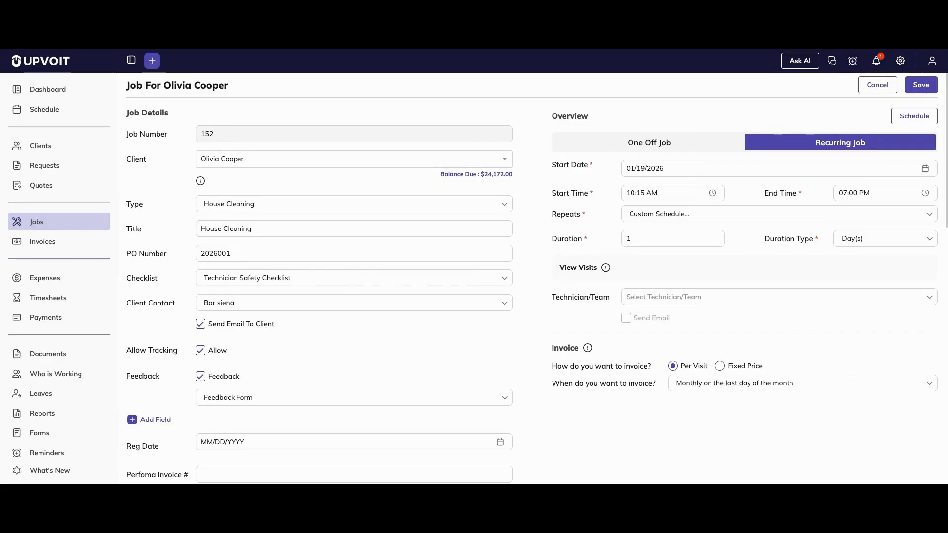
Give the recurring job a custom weekly schedule that repeats every 2 weeks on Sunday, Tuesday and Thursday.
{"action": "left_click", "coordinate": [629, 213]}
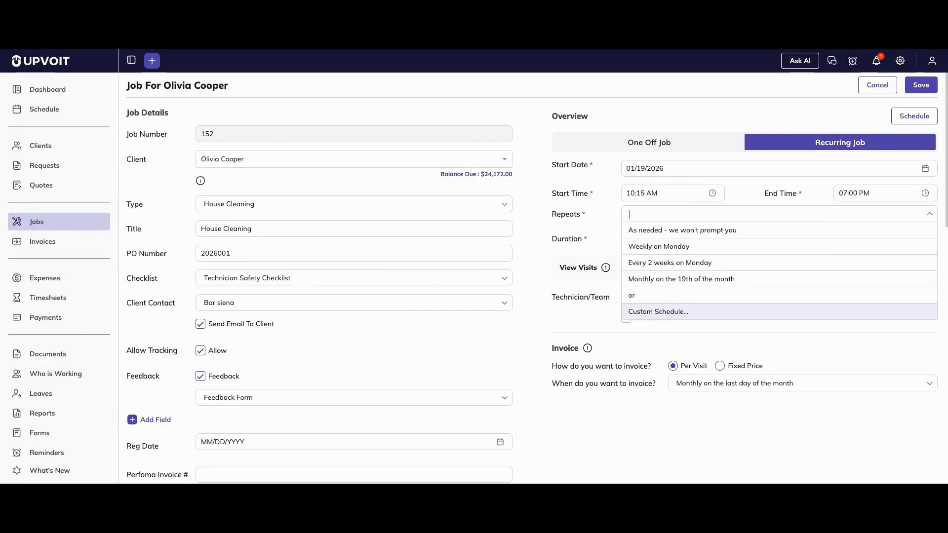
{"action": "left_click", "coordinate": [632, 311]}
{"action": "left_click", "coordinate": [454, 233]}
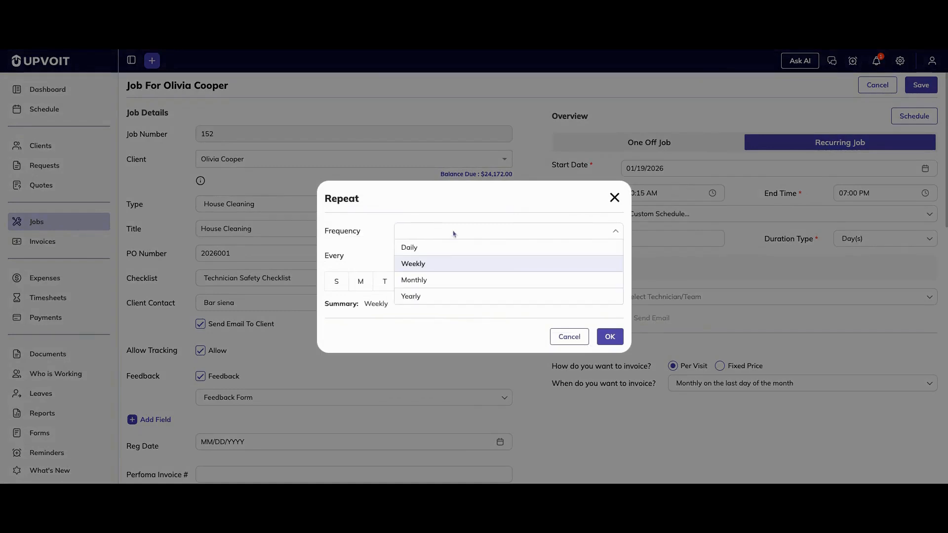
{"action": "left_click", "coordinate": [398, 315]}
{"action": "key", "text": "BackSpace"}
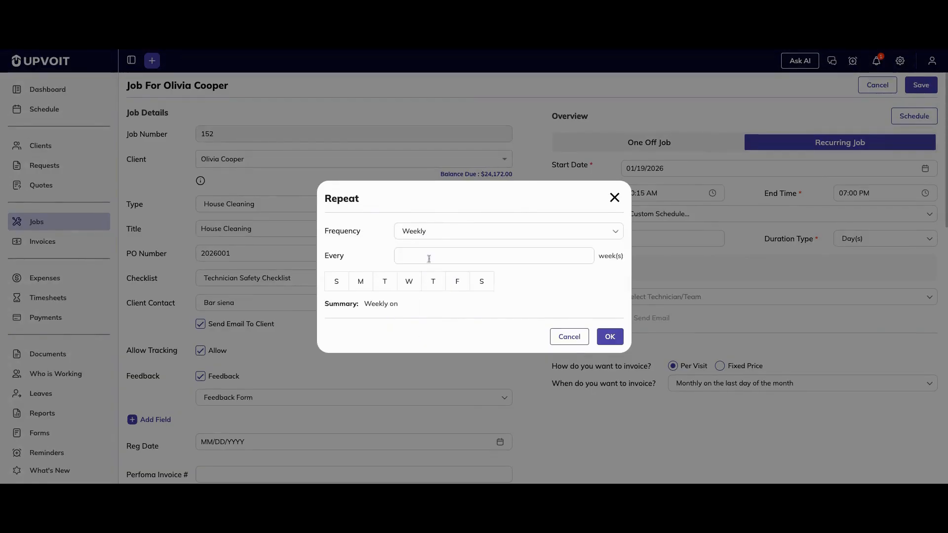
{"action": "type", "text": "2"}
{"action": "left_click", "coordinate": [338, 289]}
{"action": "left_click", "coordinate": [384, 285]}
{"action": "left_click", "coordinate": [433, 284]}
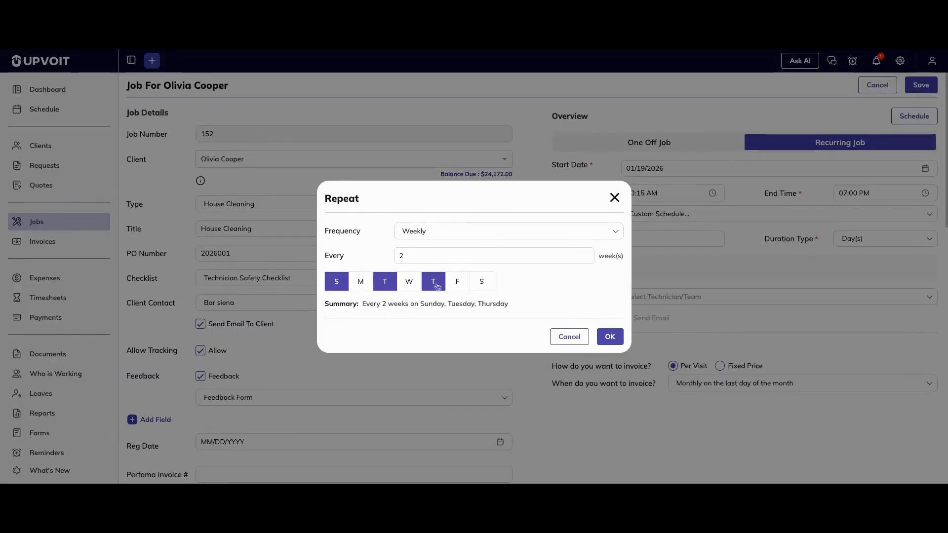
Change the repeat frequency to Monthly with an interval of 2 months.
{"action": "left_click", "coordinate": [424, 262]}
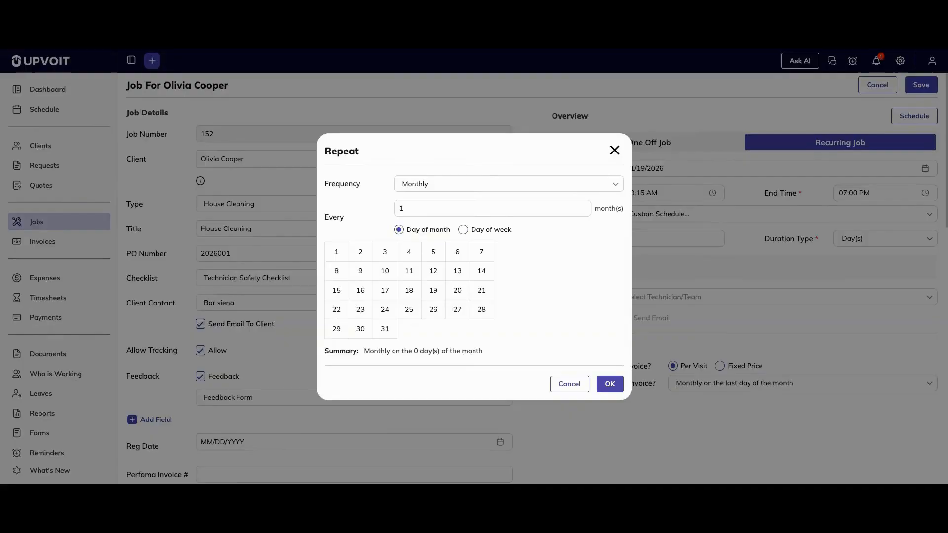
{"action": "double_click", "coordinate": [401, 209]}
{"action": "type", "text": "2"}
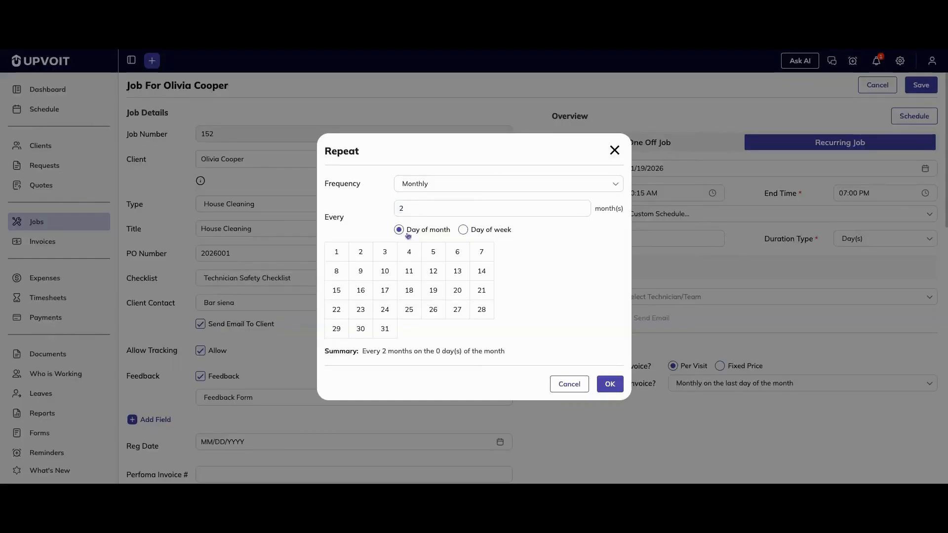
Compare the day-of-week and day-of-month options, and select the 1st, 16th and 22nd as repeat days of the month.
{"action": "left_click", "coordinate": [463, 230]}
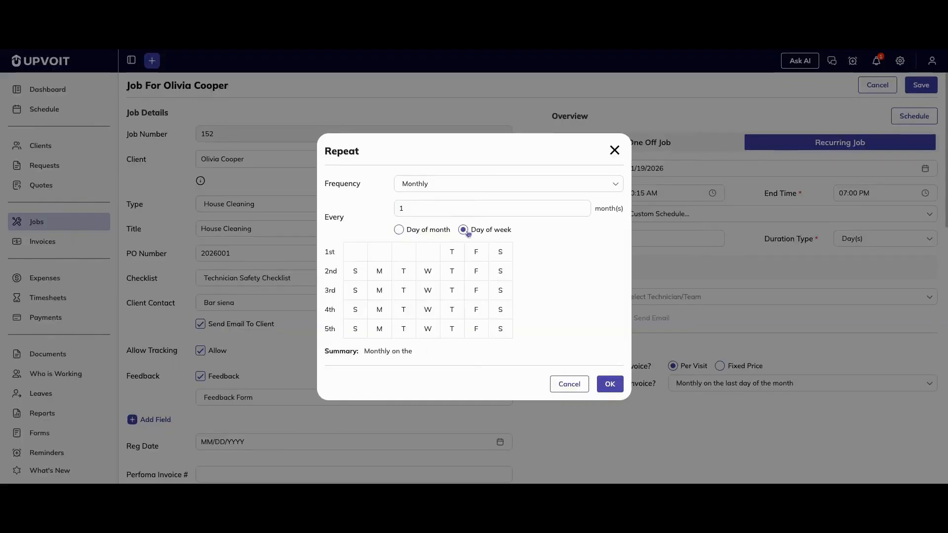
{"action": "left_click", "coordinate": [399, 230]}
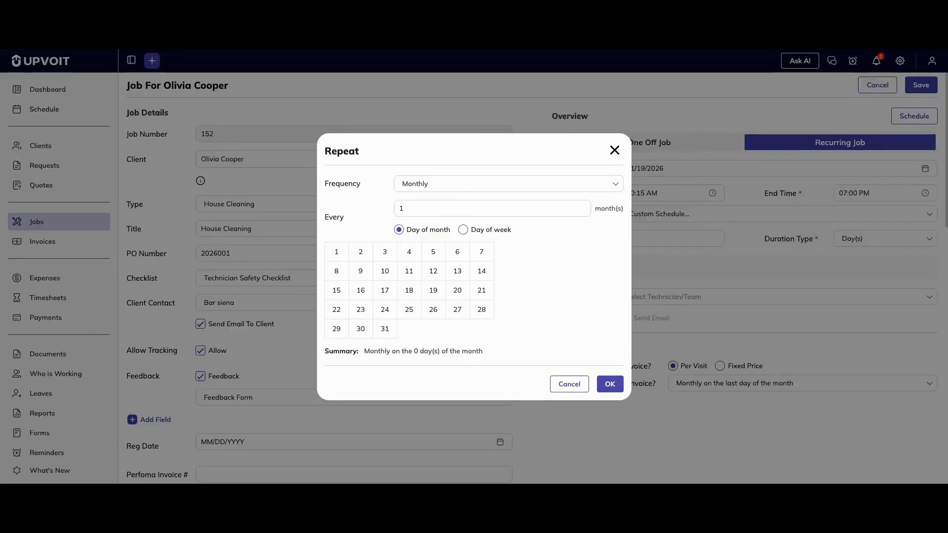
{"action": "left_click", "coordinate": [336, 252]}
{"action": "left_click", "coordinate": [360, 292]}
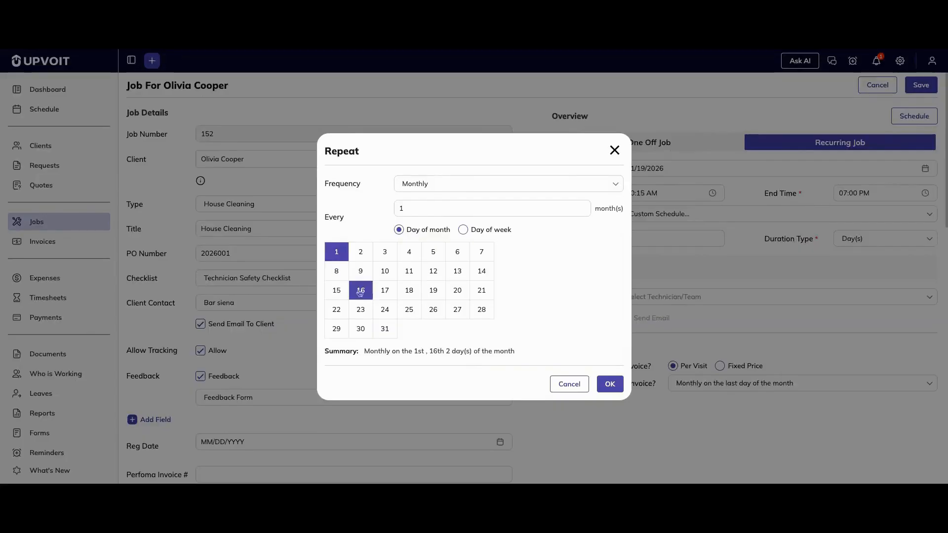
{"action": "left_click", "coordinate": [341, 314]}
Switch the monthly repeat to days of the week and select the 2nd Sunday, 4th Sunday and 4th Wednesday.
{"action": "left_click", "coordinate": [482, 230]}
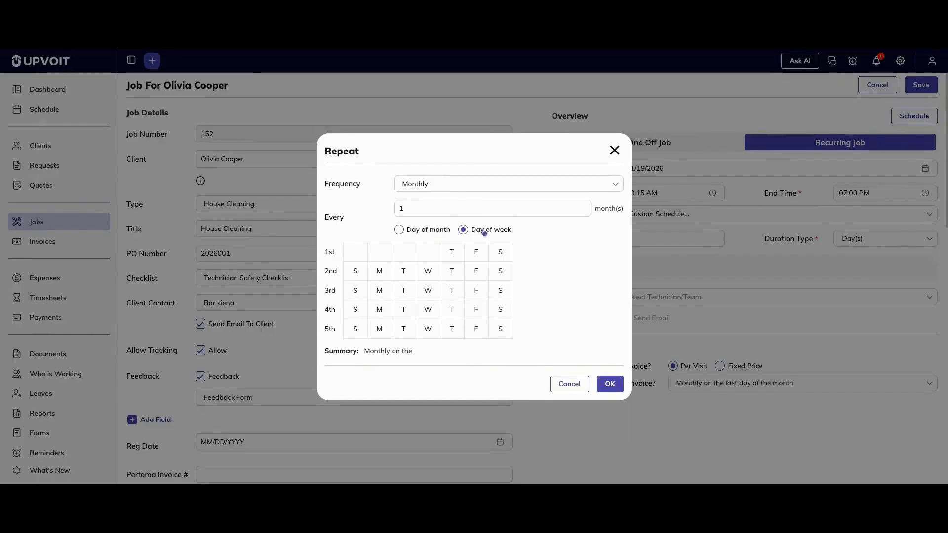
{"action": "left_click", "coordinate": [356, 273]}
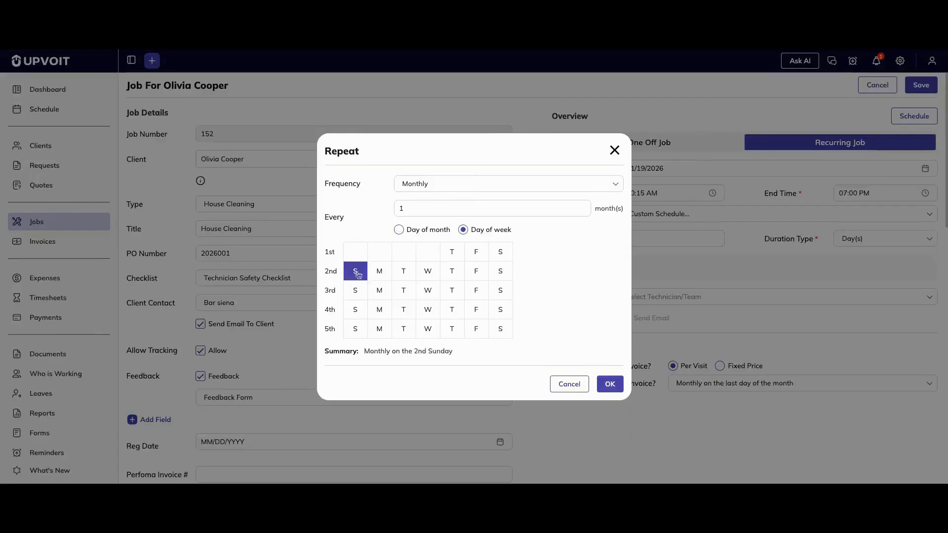
{"action": "left_click", "coordinate": [358, 316]}
{"action": "left_click", "coordinate": [424, 318]}
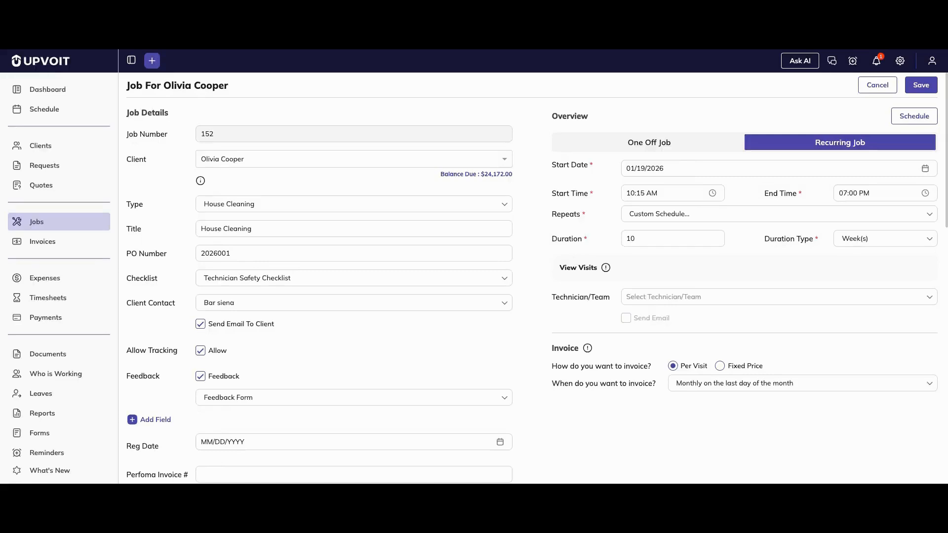
Keep the duration type at Week(s) and assign Roofing Team 2 plus one individual technician to the job.
{"action": "left_click", "coordinate": [869, 246]}
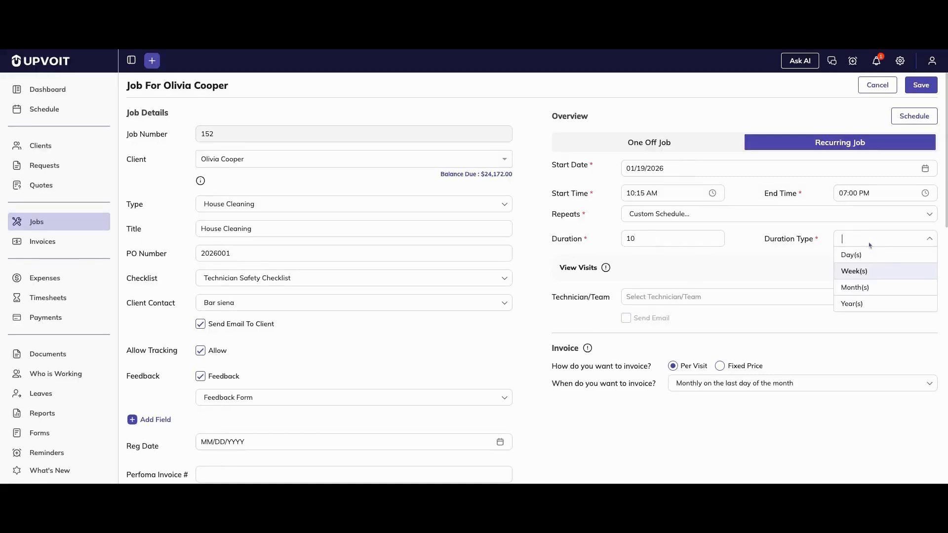
{"action": "left_click", "coordinate": [867, 273]}
{"action": "left_click", "coordinate": [809, 297]}
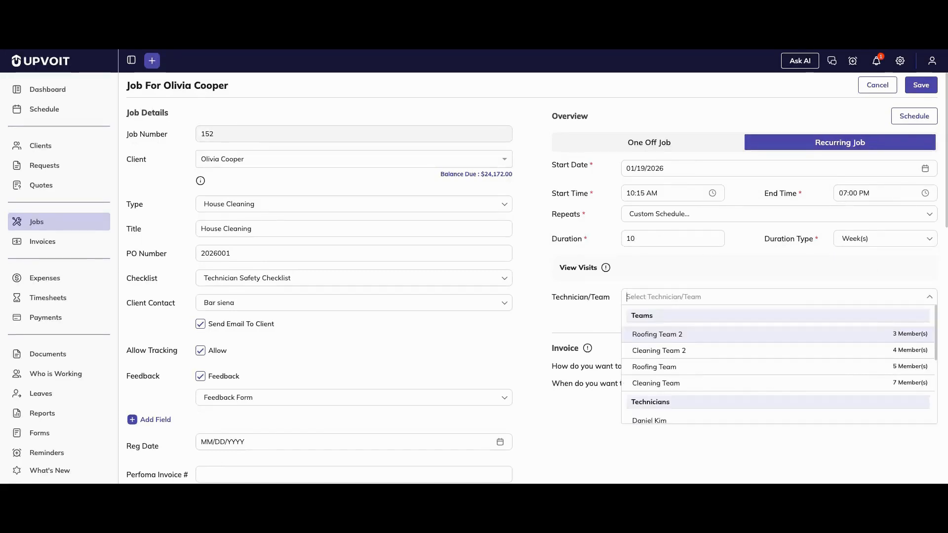
{"action": "left_click", "coordinate": [657, 334]}
{"action": "left_click", "coordinate": [684, 299]}
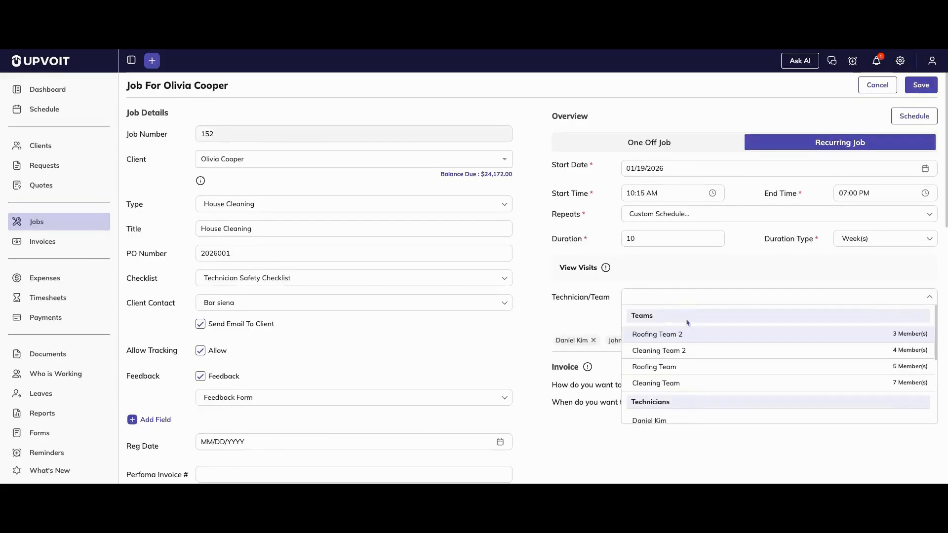
{"action": "left_click", "coordinate": [666, 412]}
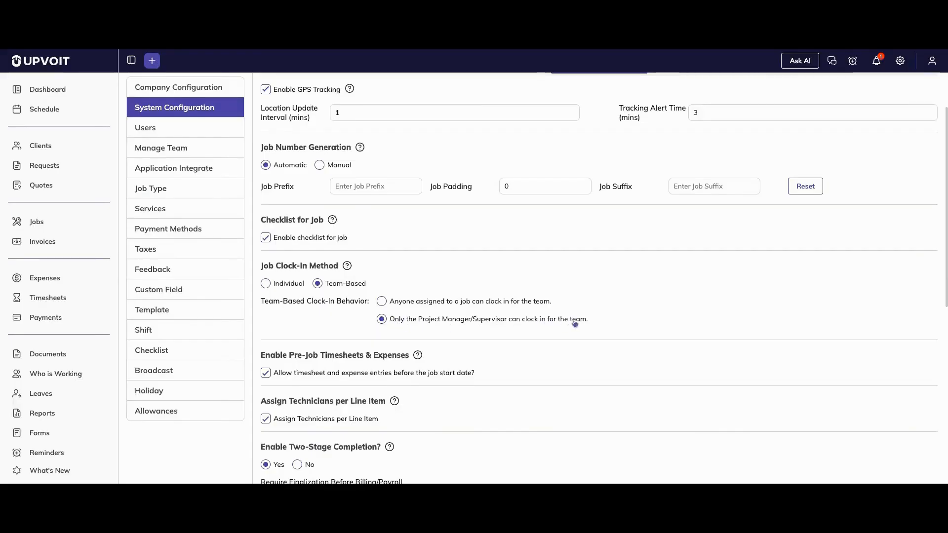
Examine the Individual and Team-Based options of the job clock-in method in the system configuration.
{"action": "left_click", "coordinate": [266, 284]}
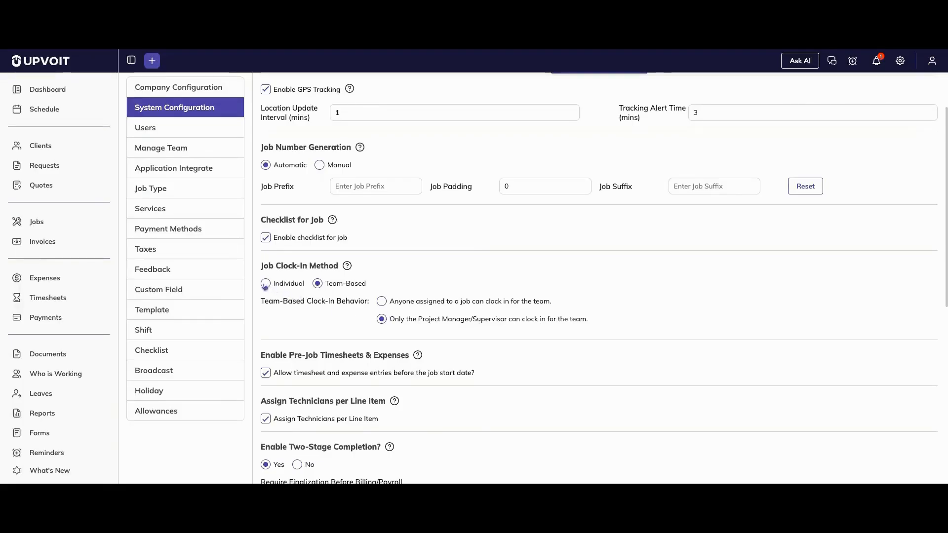
{"action": "left_click", "coordinate": [342, 288]}
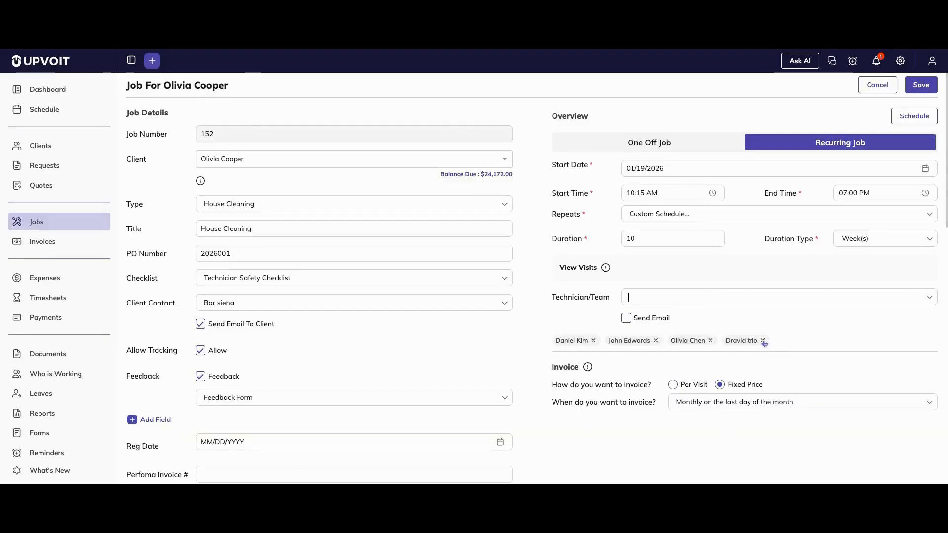
Remove the last assigned technician from the job and enable Send Email for the remaining technicians.
{"action": "left_click", "coordinate": [763, 341]}
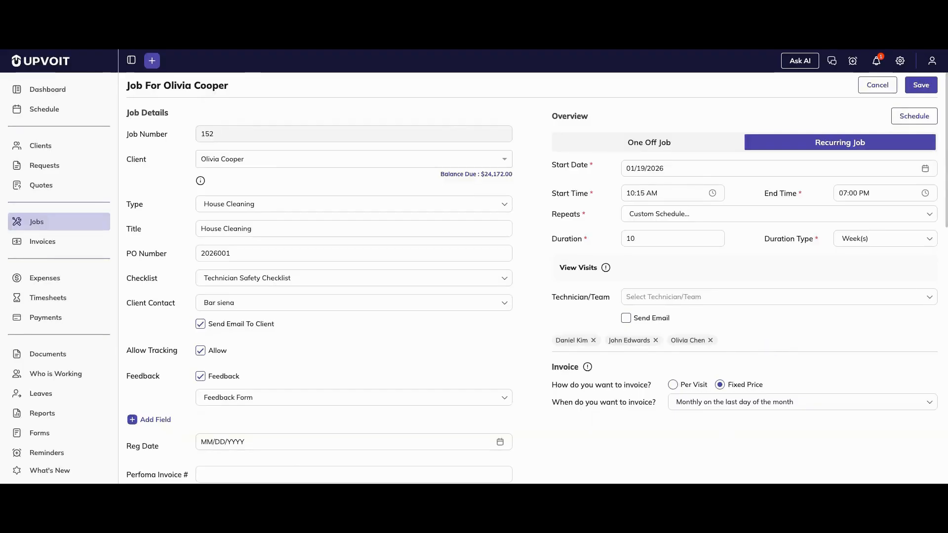
{"action": "left_click", "coordinate": [626, 319]}
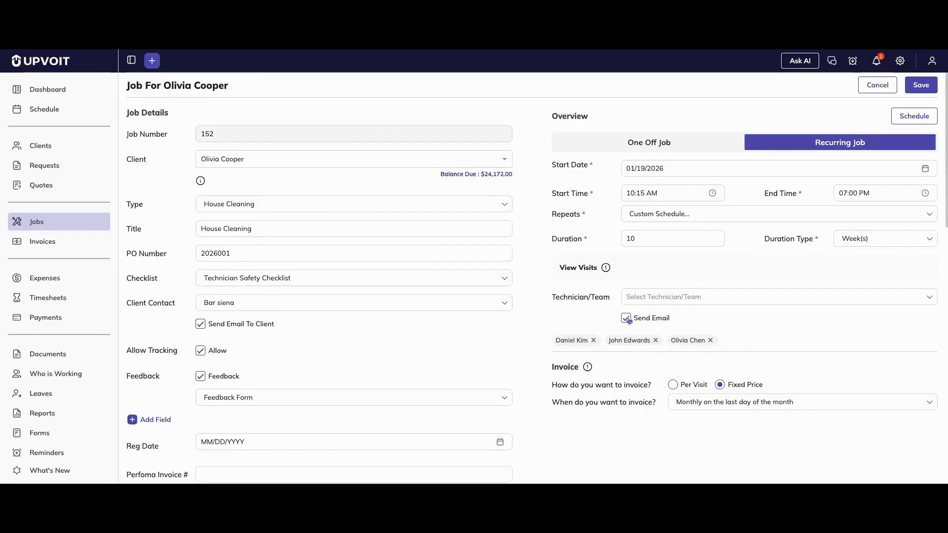
Add Residential and commercial cleaning services as a line item under Product/Services and check its amounts.
{"action": "scroll", "coordinate": [626, 319], "scroll_direction": "down", "scroll_amount": 8}
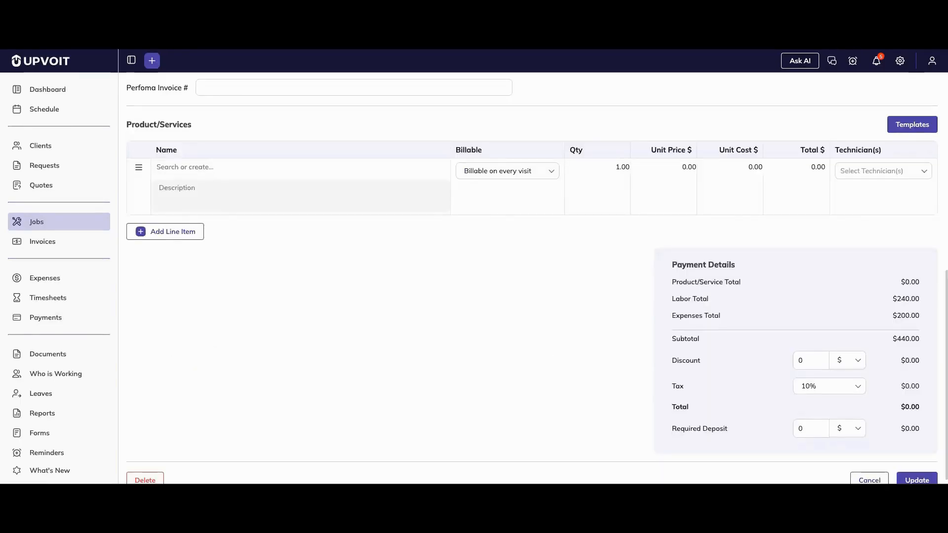
{"action": "left_click", "coordinate": [193, 167]}
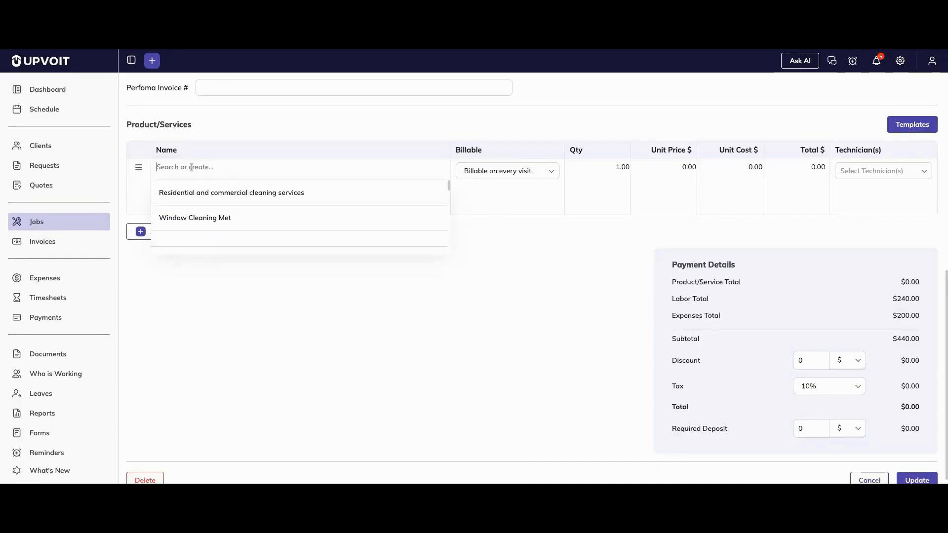
{"action": "left_click", "coordinate": [193, 193]}
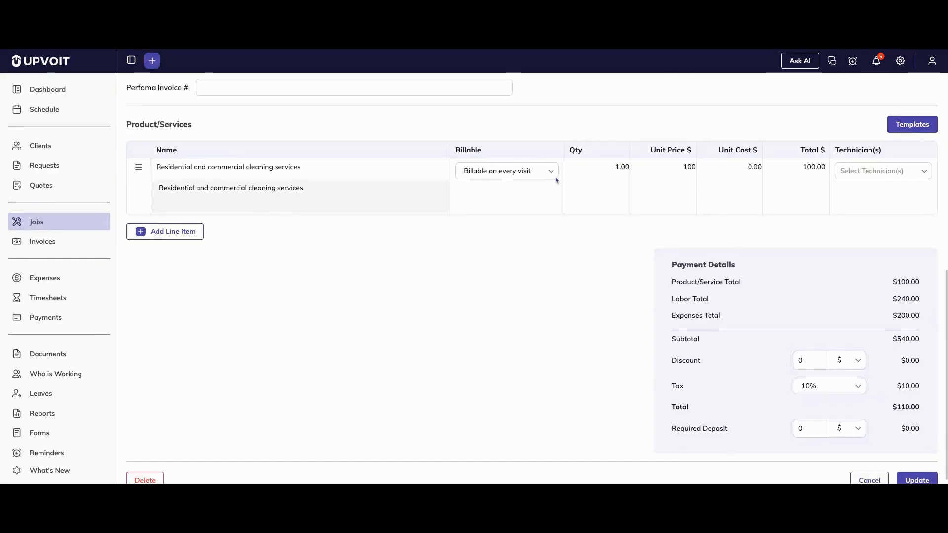
{"action": "left_click_drag", "start_coordinate": [801, 169], "coordinate": [815, 166]}
{"action": "left_click", "coordinate": [597, 223]}
Go through the billable options of the cleaning services line item, from Billable on every visit to Do not bill.
{"action": "left_click", "coordinate": [536, 176]}
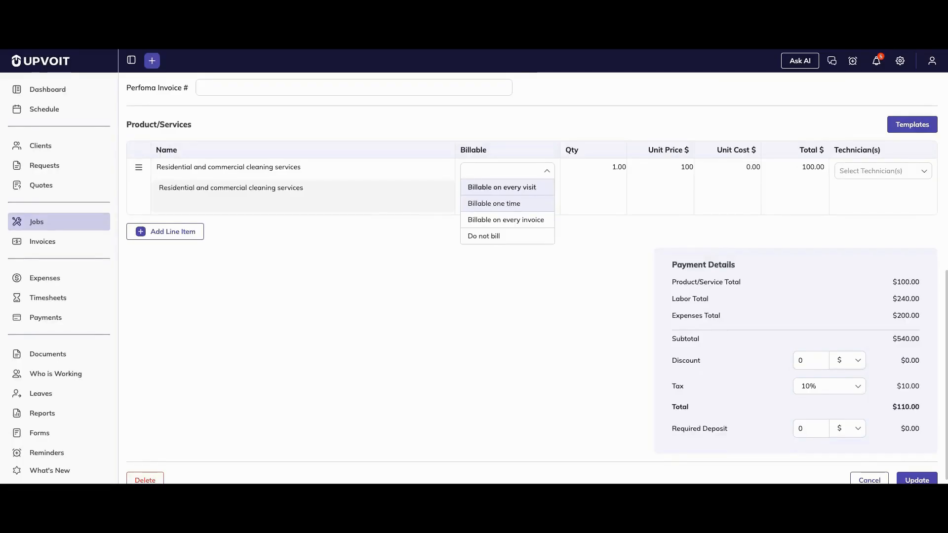
{"action": "key", "text": "Down"}
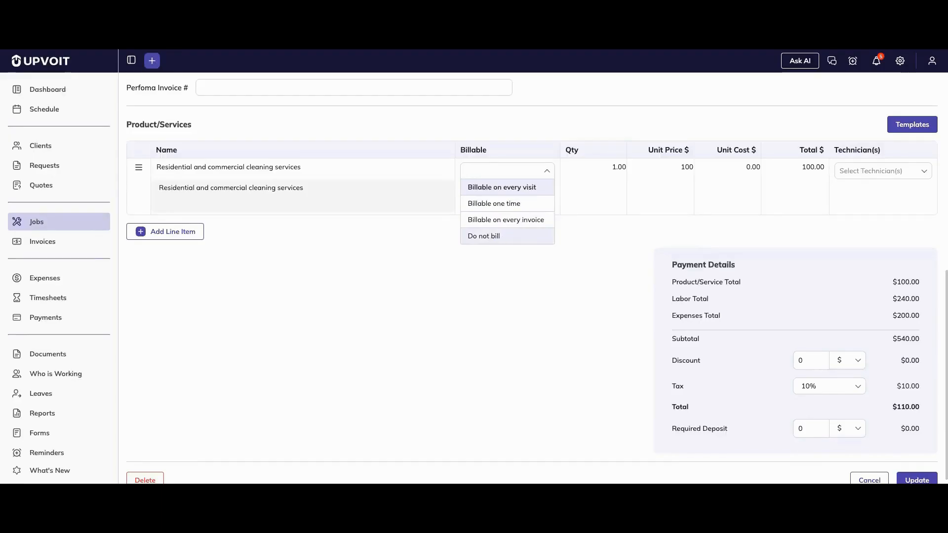
{"action": "left_click", "coordinate": [489, 236]}
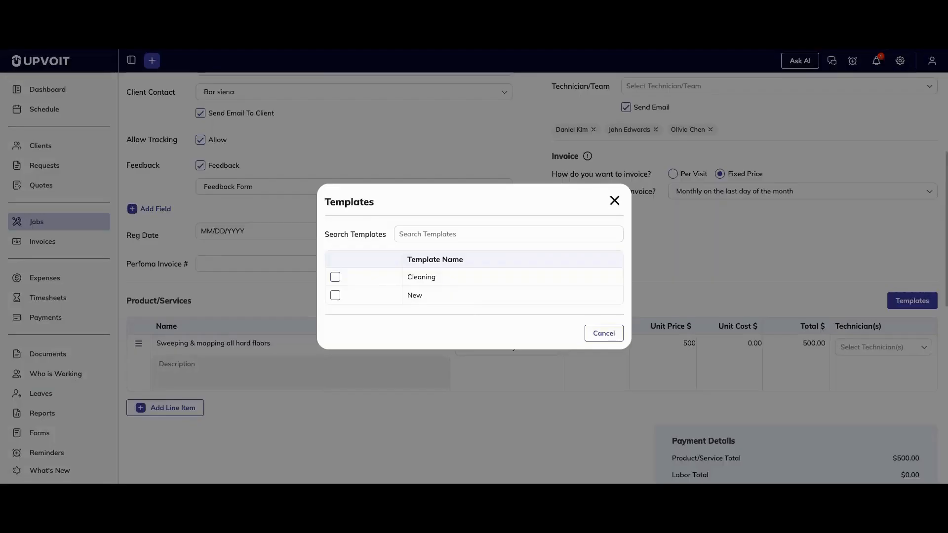
Insert the line items of the Cleaning template into the job's Product/Services list.
{"action": "left_click", "coordinate": [336, 277]}
{"action": "left_click", "coordinate": [335, 278]}
{"action": "left_click", "coordinate": [336, 278]}
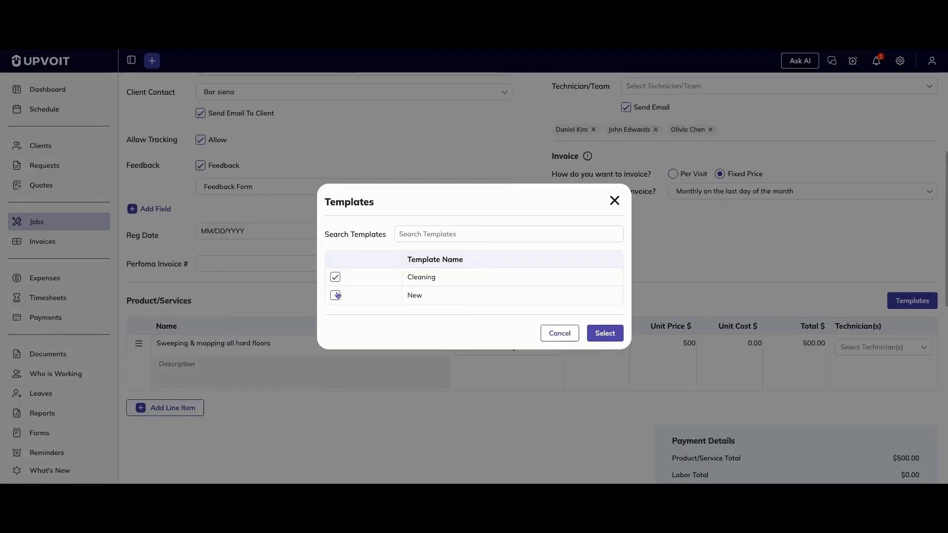
{"action": "left_click", "coordinate": [605, 333]}
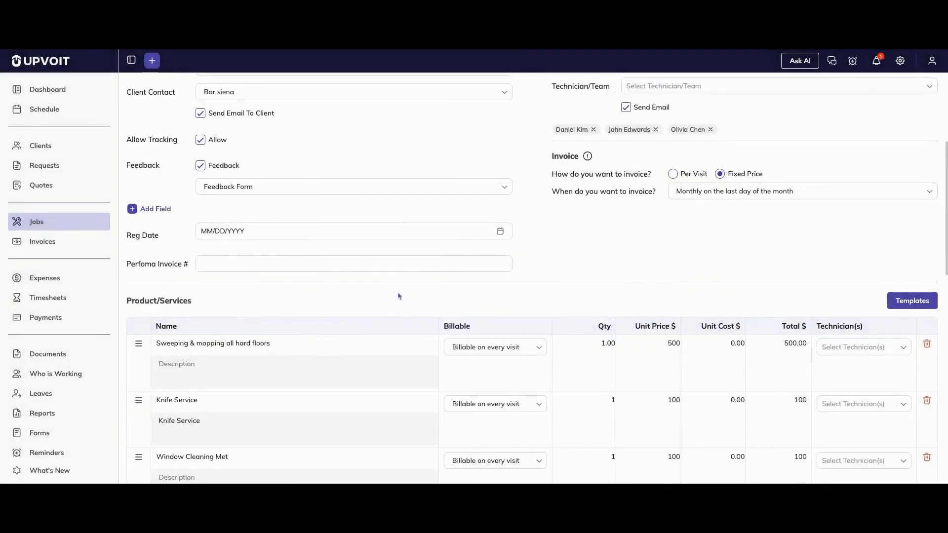
Assign the first listed technician to Sweeping & mopping all hard floors and the second to the first Knife Service item.
{"action": "scroll", "coordinate": [400, 293], "scroll_direction": "down", "scroll_amount": 2}
{"action": "scroll", "coordinate": [400, 291], "scroll_direction": "down", "scroll_amount": 2}
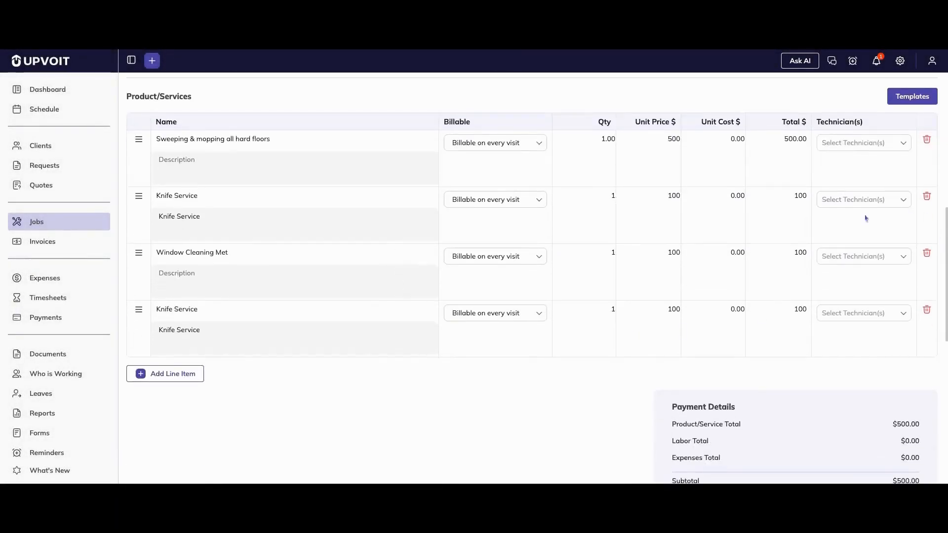
{"action": "left_click", "coordinate": [852, 144]}
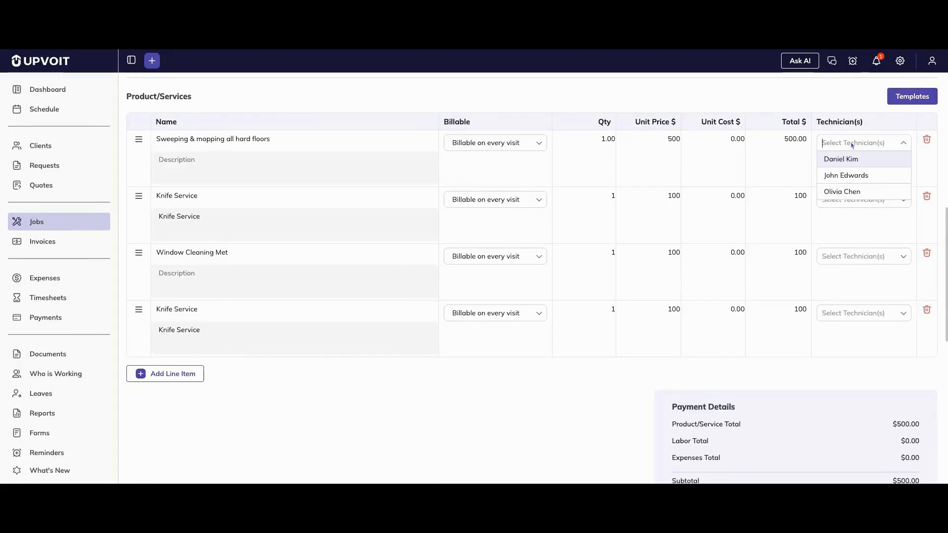
{"action": "left_click", "coordinate": [848, 159]}
{"action": "left_click", "coordinate": [854, 203]}
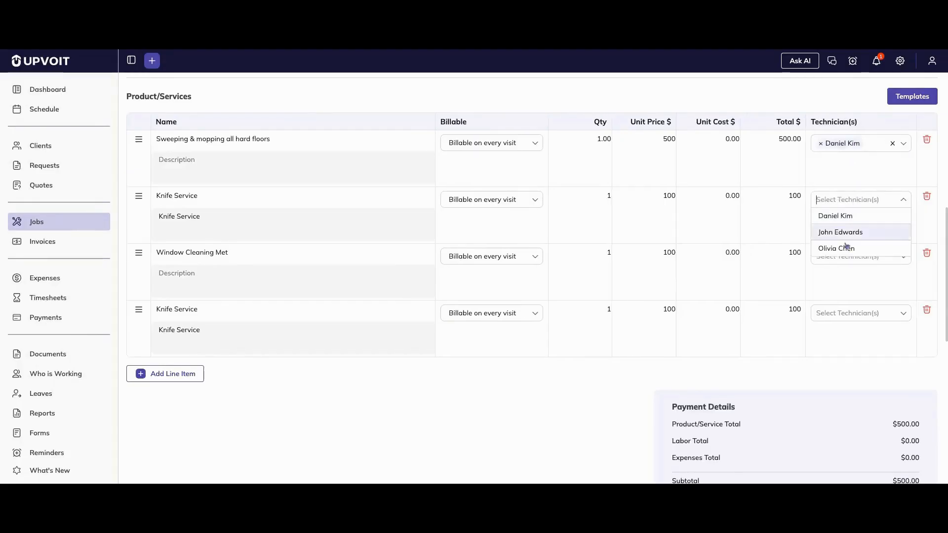
{"action": "left_click", "coordinate": [836, 237]}
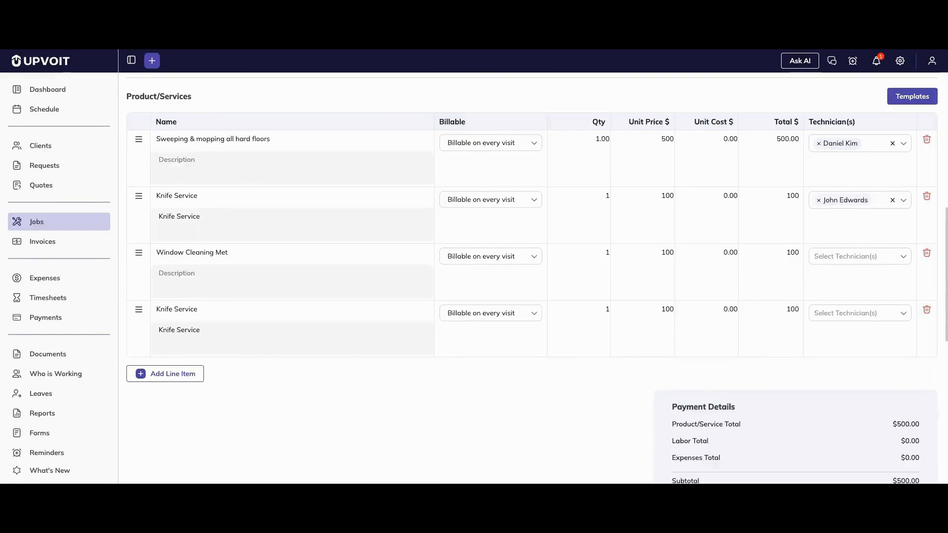
Assign the third listed technician to Window Cleaning Met and the first listed one to the last Knife Service item.
{"action": "left_click", "coordinate": [857, 256]}
{"action": "left_click", "coordinate": [826, 305]}
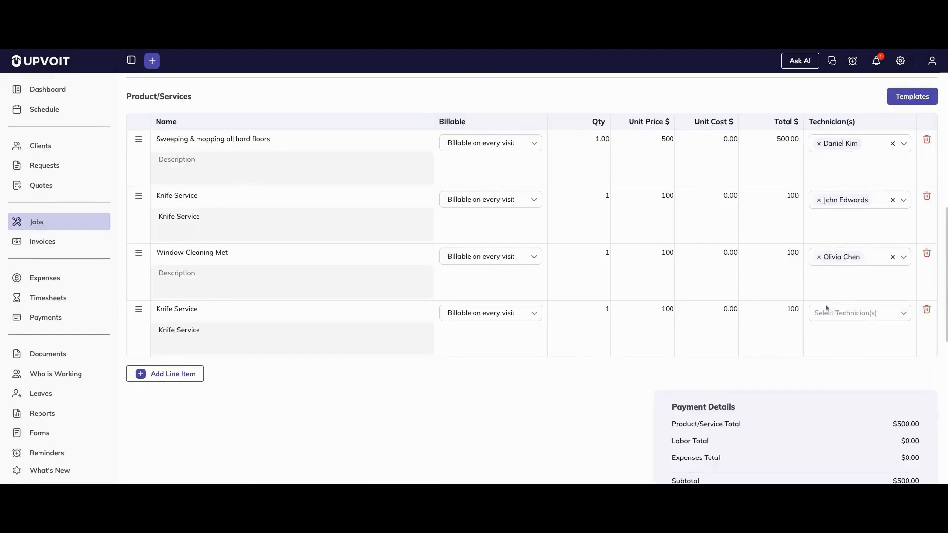
{"action": "left_click", "coordinate": [843, 316]}
{"action": "scroll", "coordinate": [846, 326], "scroll_direction": "down", "scroll_amount": 1}
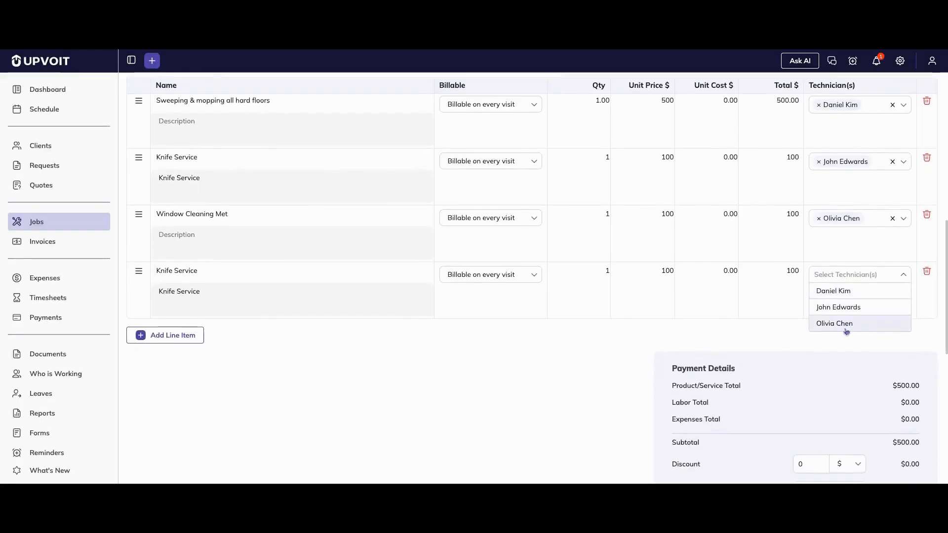
{"action": "left_click", "coordinate": [825, 294]}
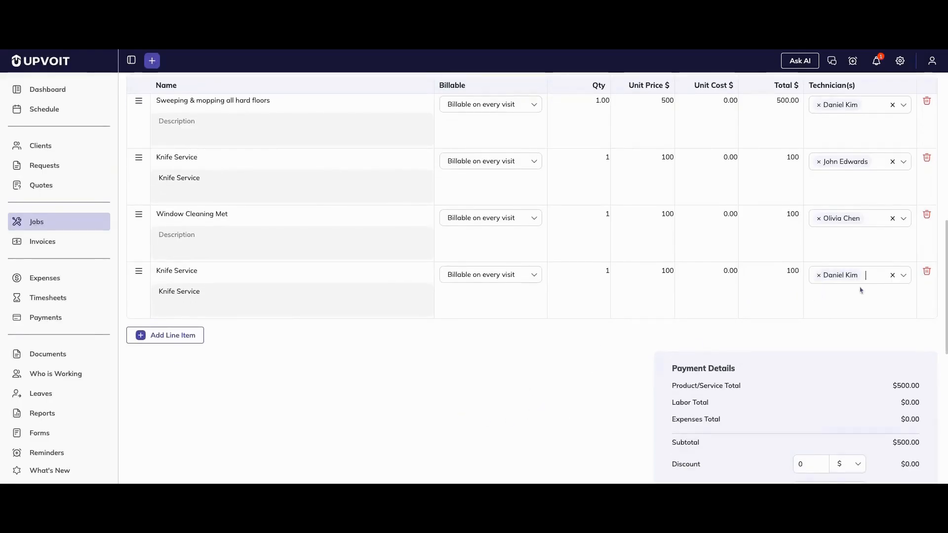
Inspect the unit cost and total of the Sweeping & mopping all hard floors line item.
{"action": "scroll", "coordinate": [850, 270], "scroll_direction": "up", "scroll_amount": 1}
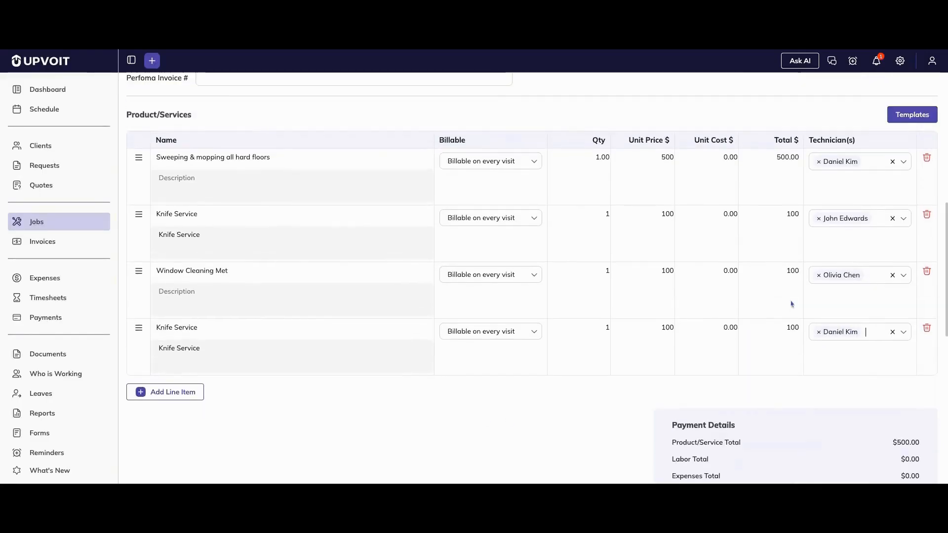
{"action": "left_click", "coordinate": [724, 158]}
{"action": "left_click", "coordinate": [796, 157]}
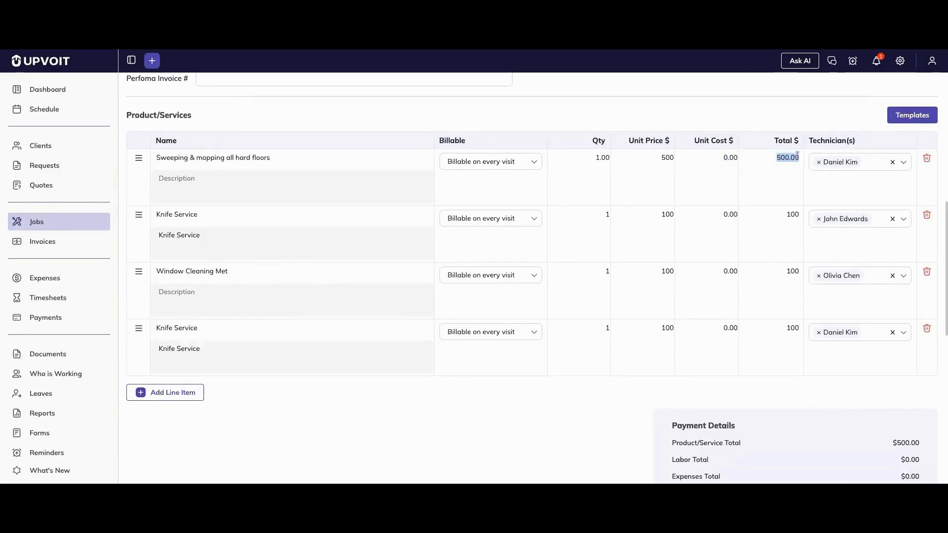
{"action": "left_click", "coordinate": [715, 158]}
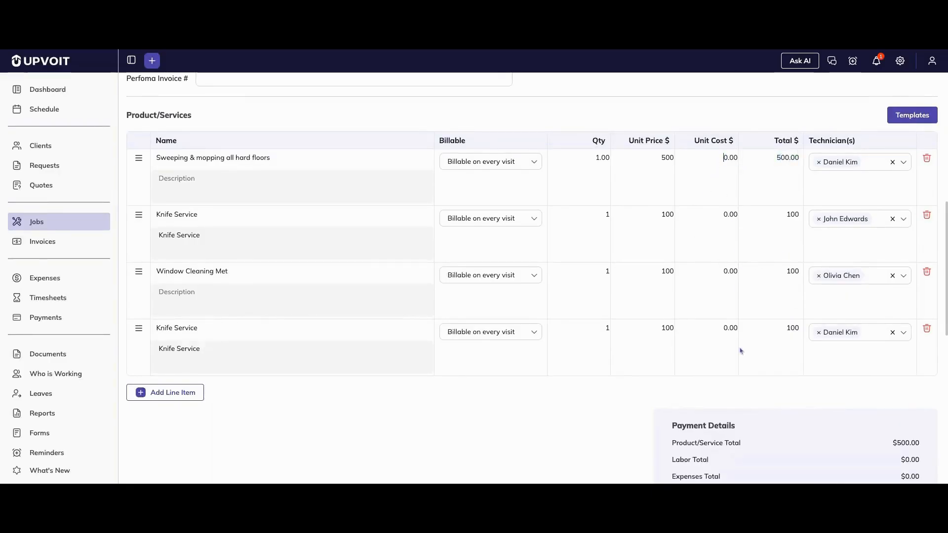
Move Window Cleaning Met to the start of the line items and delete Sweeping & mopping all hard floors.
{"action": "scroll", "coordinate": [740, 350], "scroll_direction": "down", "scroll_amount": 1}
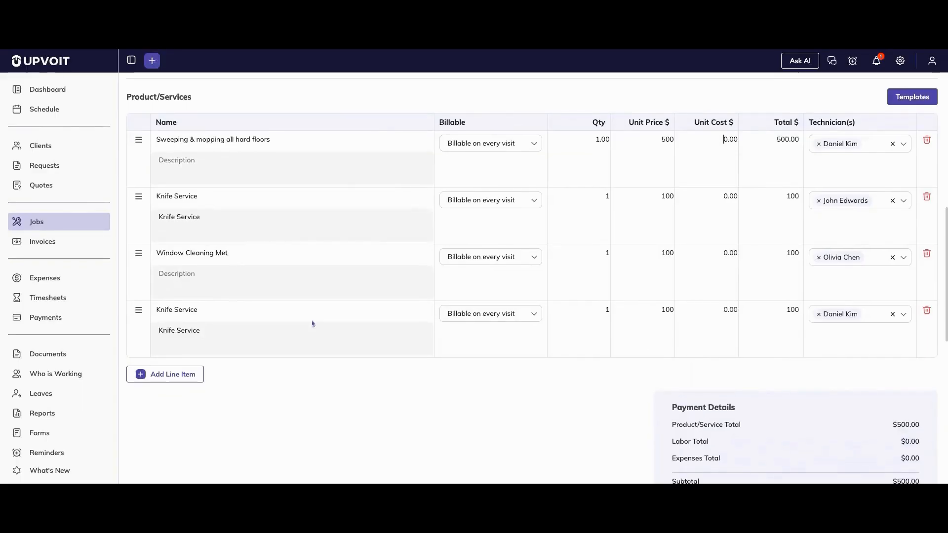
{"action": "left_click_drag", "start_coordinate": [144, 261], "coordinate": [140, 160]}
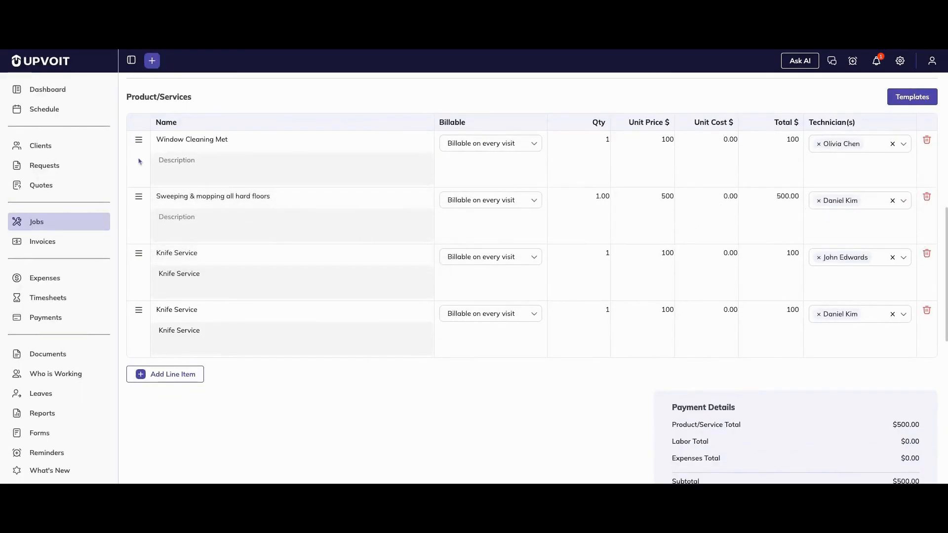
{"action": "left_click", "coordinate": [926, 197]}
Check the payment totals and the discount units, and set the job's tax to 10%.
{"action": "scroll", "coordinate": [927, 198], "scroll_direction": "down", "scroll_amount": 3}
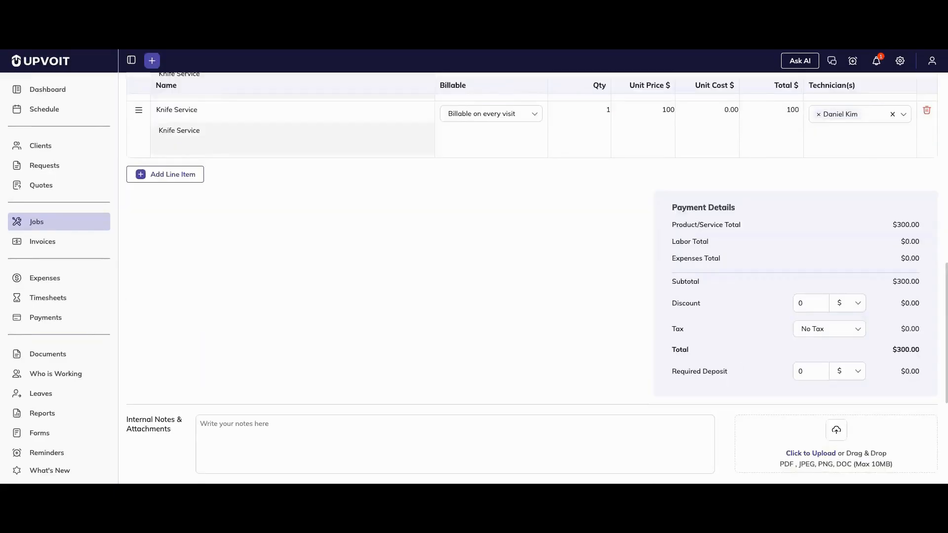
{"action": "left_click_drag", "start_coordinate": [892, 225], "coordinate": [931, 262]}
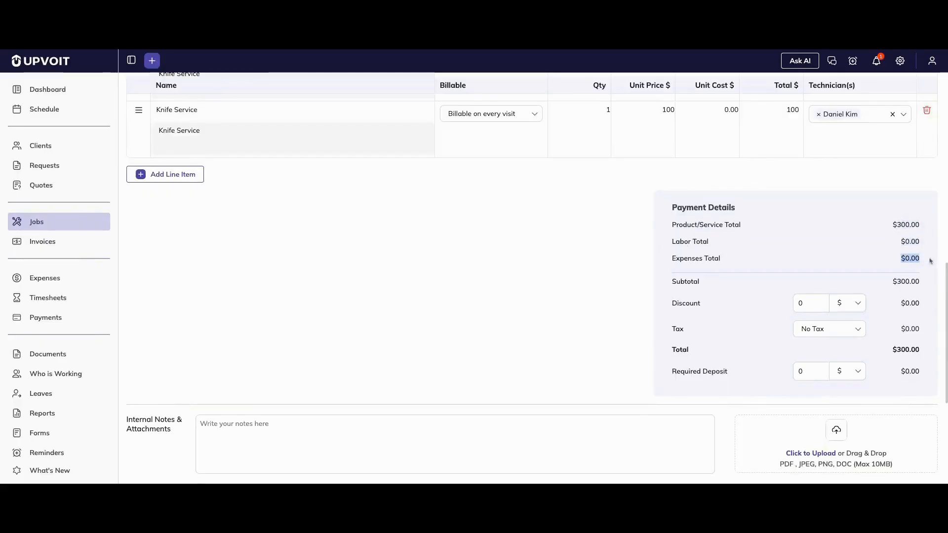
{"action": "left_click", "coordinate": [845, 303]}
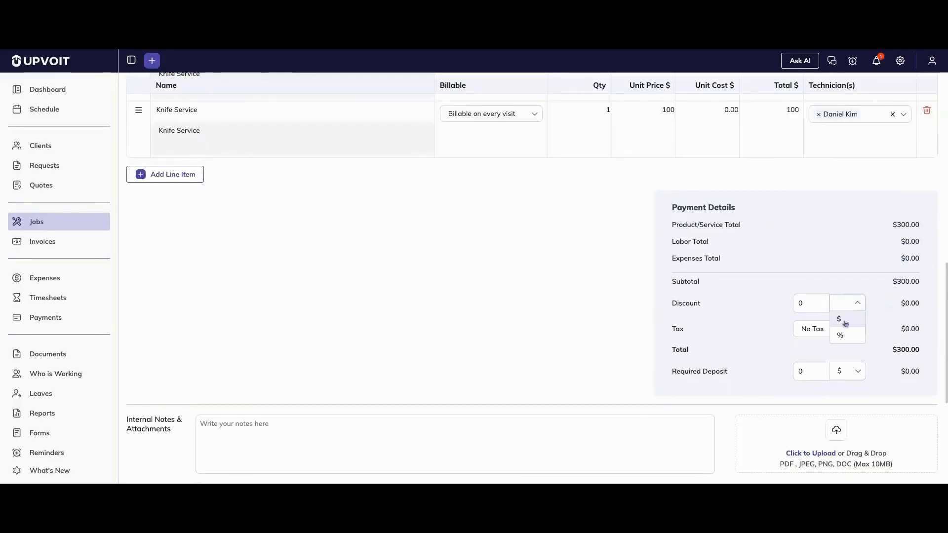
{"action": "left_click", "coordinate": [879, 345]}
{"action": "left_click", "coordinate": [820, 331]}
{"action": "left_click", "coordinate": [817, 345]}
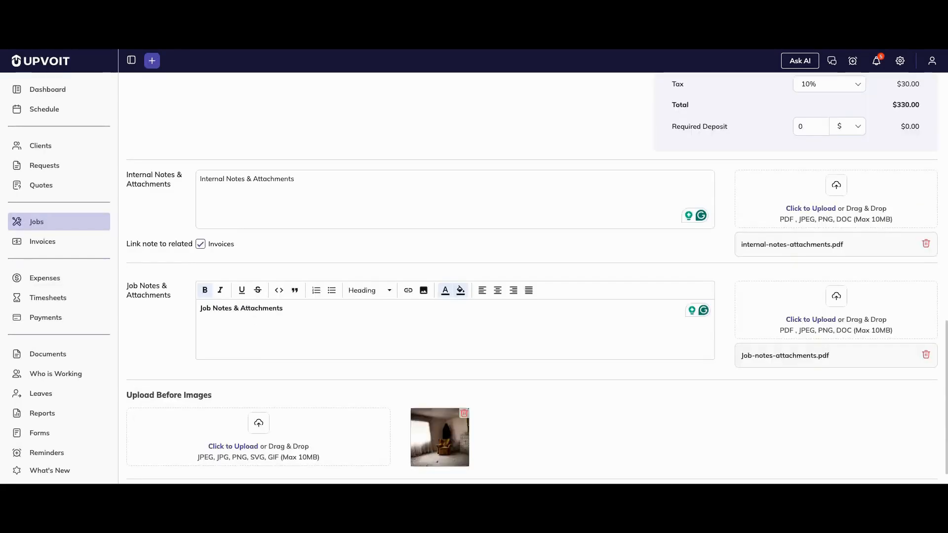
Review the required deposit units, the job total and the Internal Notes & Attachments section.
{"action": "left_click", "coordinate": [841, 126]}
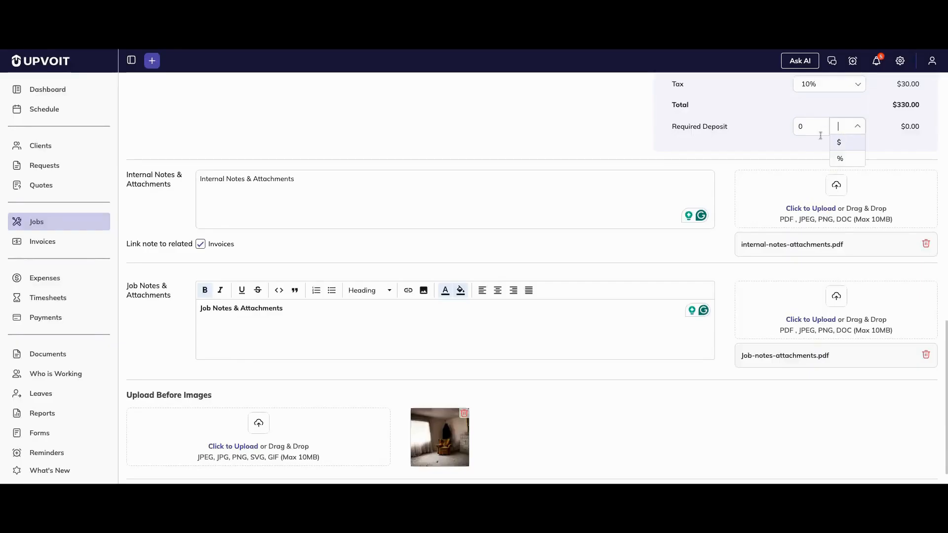
{"action": "left_click", "coordinate": [839, 142]}
{"action": "left_click_drag", "start_coordinate": [893, 105], "coordinate": [909, 105]}
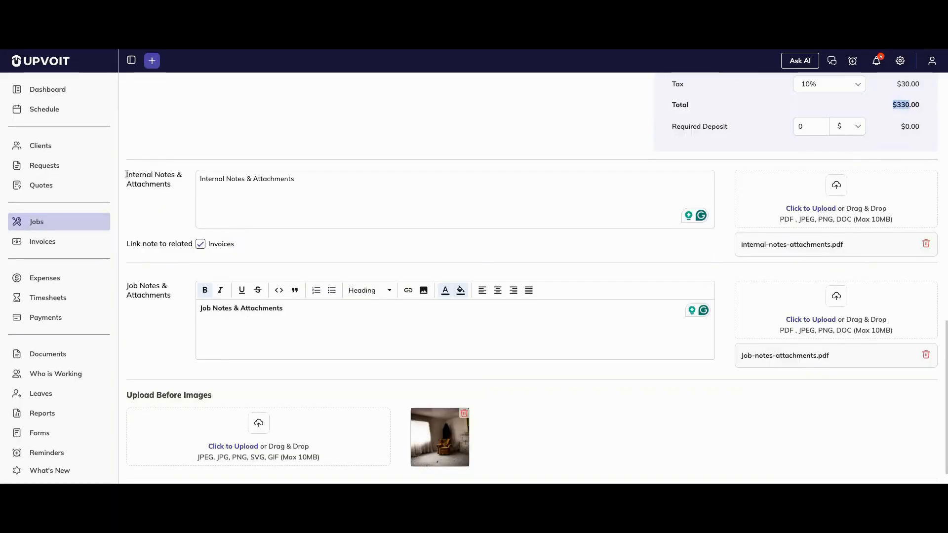
{"action": "left_click_drag", "start_coordinate": [126, 173], "coordinate": [190, 194]}
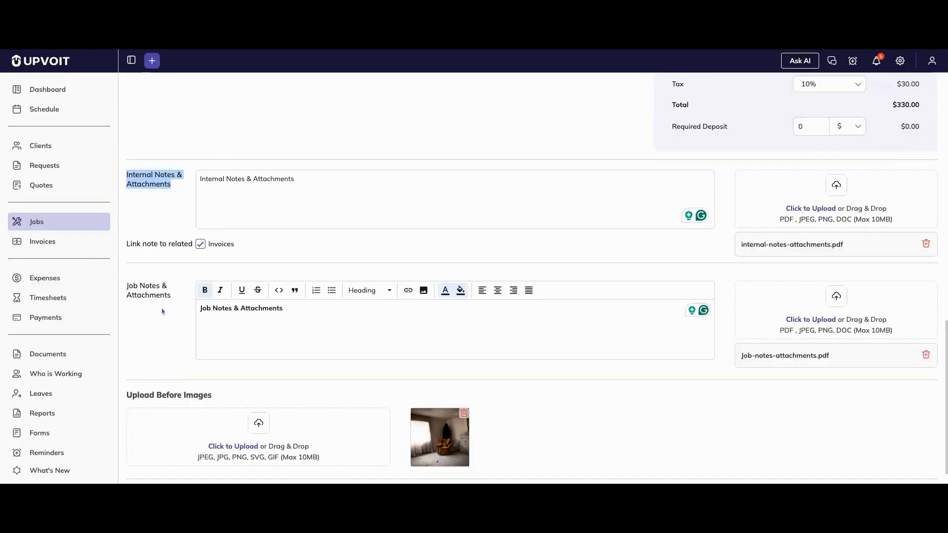
Review the Job Notes & Attachments section and save the job.
{"action": "left_click_drag", "start_coordinate": [170, 296], "coordinate": [126, 292]}
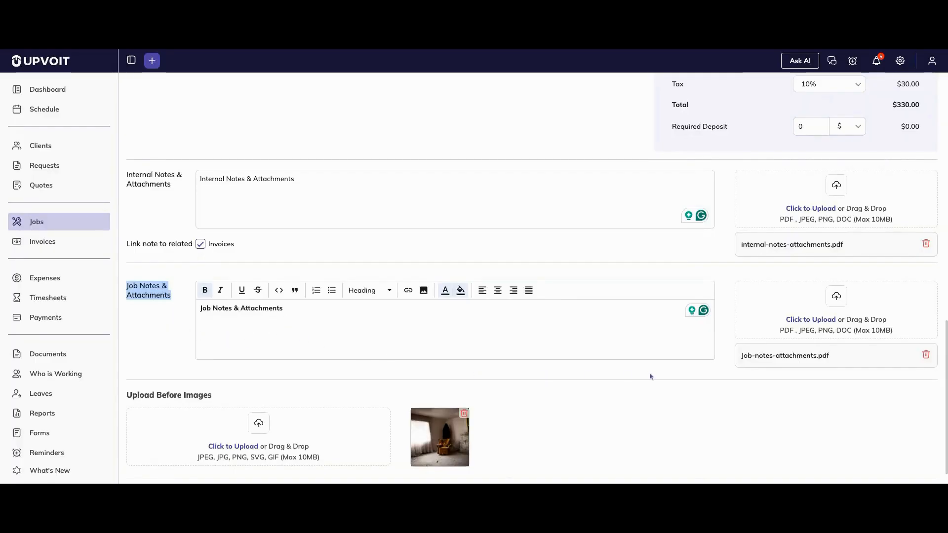
{"action": "scroll", "coordinate": [594, 398], "scroll_direction": "down", "scroll_amount": 1}
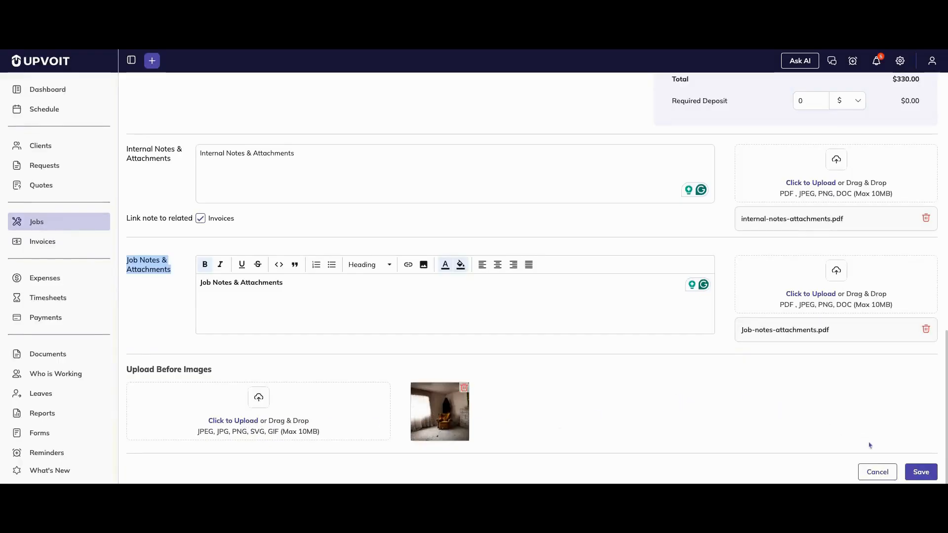
{"action": "left_click", "coordinate": [930, 473]}
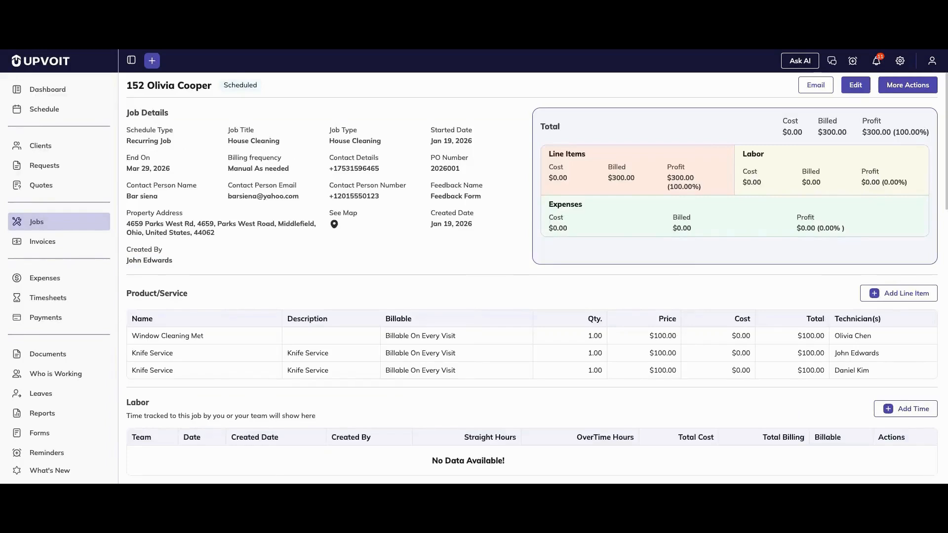
Inspect the saved job's number and client name, and view its additional actions.
{"action": "double_click", "coordinate": [136, 86]}
{"action": "left_click_drag", "start_coordinate": [148, 87], "coordinate": [208, 88]}
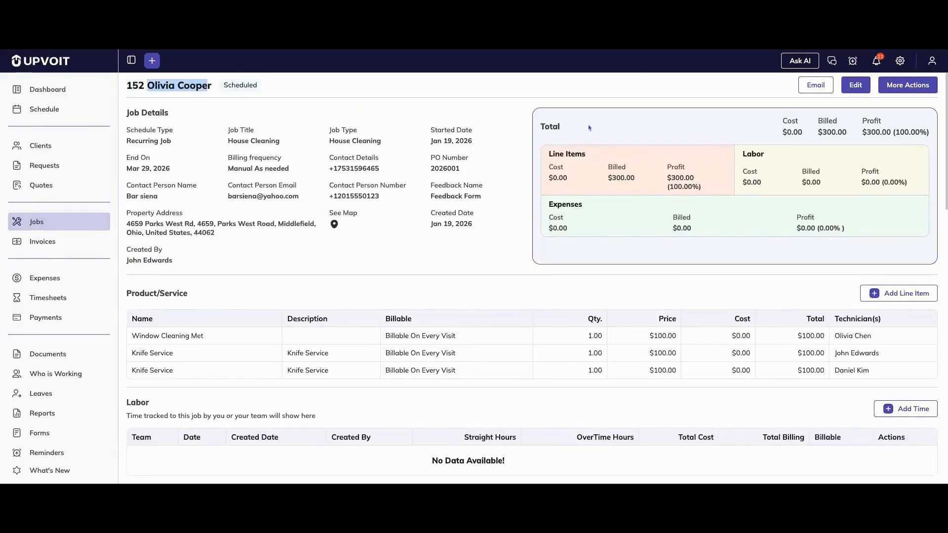
{"action": "left_click", "coordinate": [900, 88]}
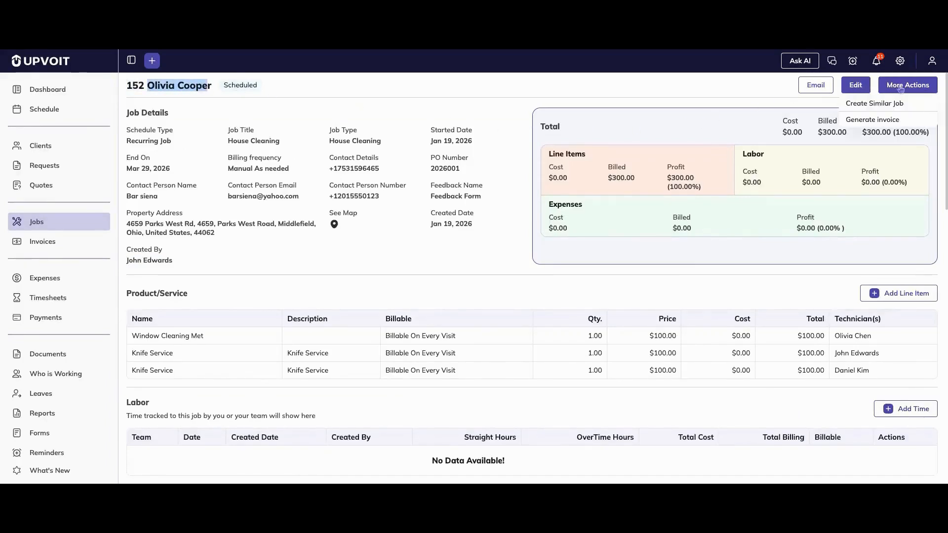
{"action": "left_click", "coordinate": [904, 89]}
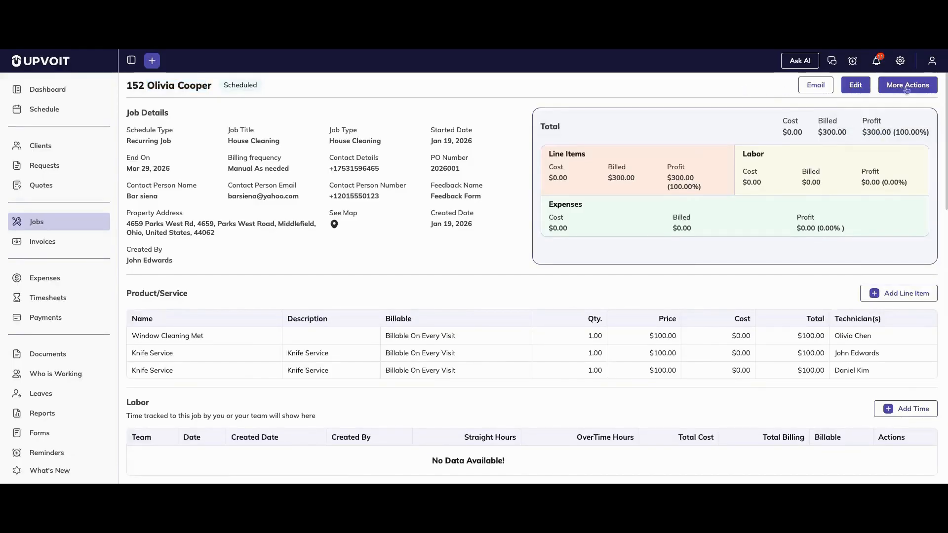
Open the job's email option and review the Email Template subject and body in the Job system configuration.
{"action": "left_click", "coordinate": [816, 85]}
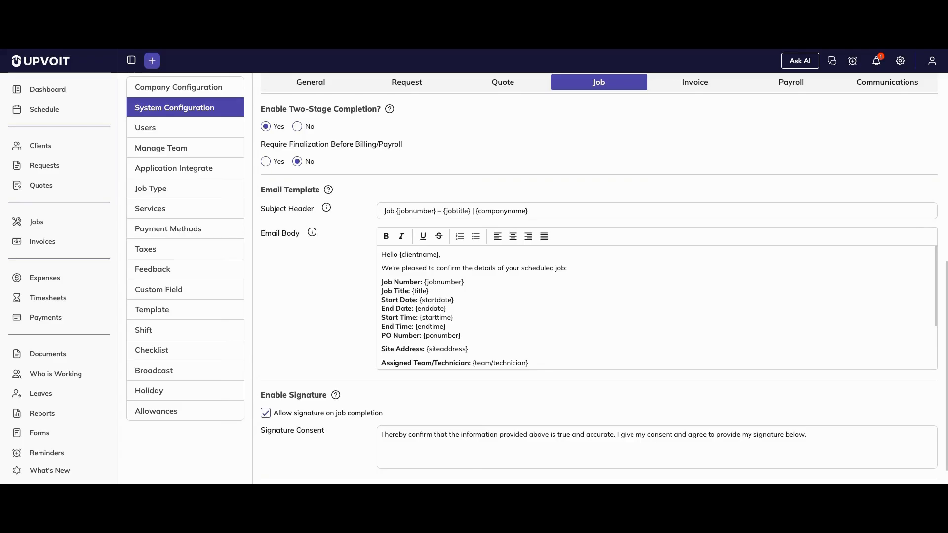
{"action": "mouse_move", "coordinate": [312, 234]}
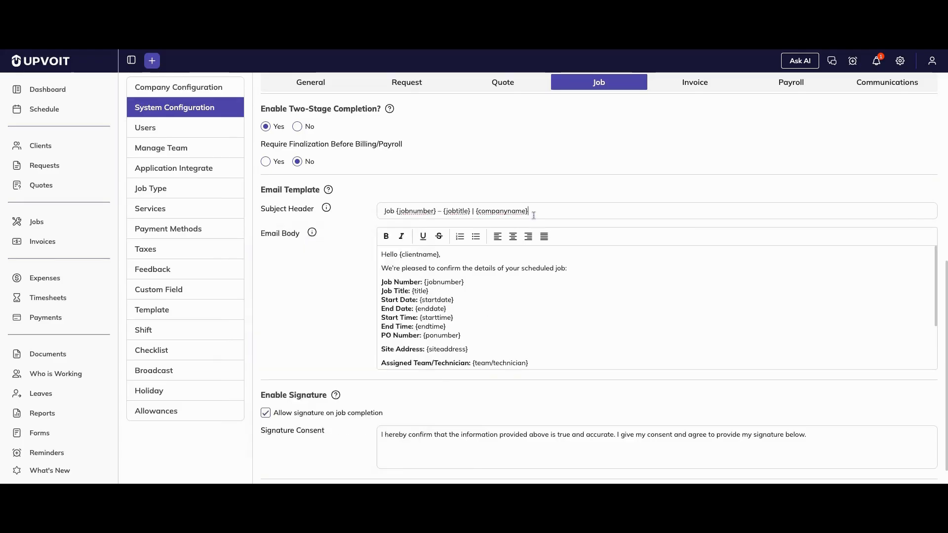
{"action": "scroll", "coordinate": [566, 335], "scroll_direction": "down", "scroll_amount": 2}
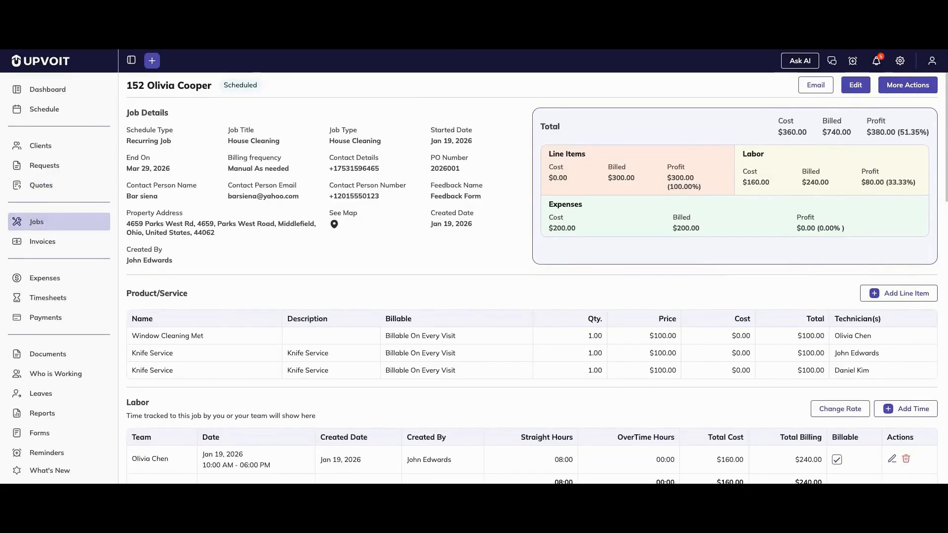
Review the overall Cost, Billed and Profit figures in the job's Total summary.
{"action": "double_click", "coordinate": [550, 127]}
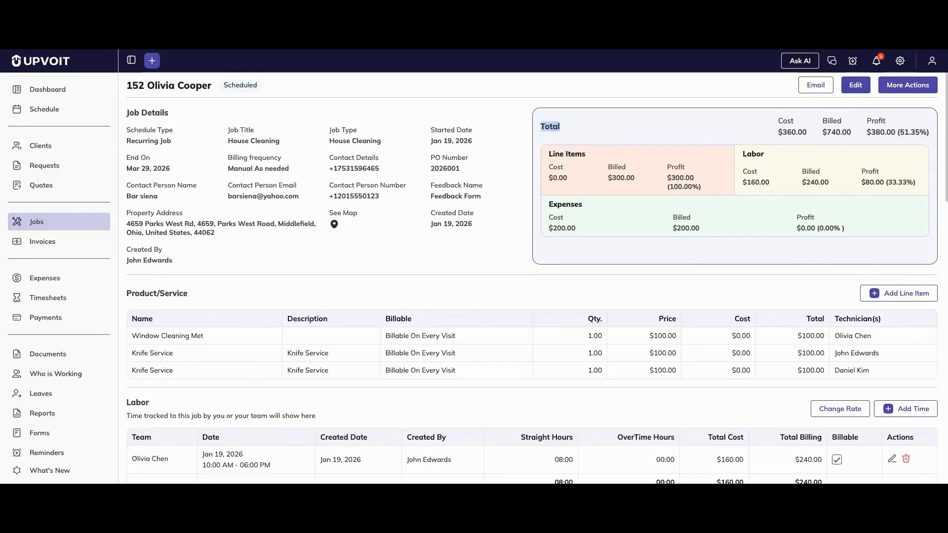
{"action": "double_click", "coordinate": [786, 121]}
{"action": "double_click", "coordinate": [832, 121]}
{"action": "double_click", "coordinate": [881, 121]}
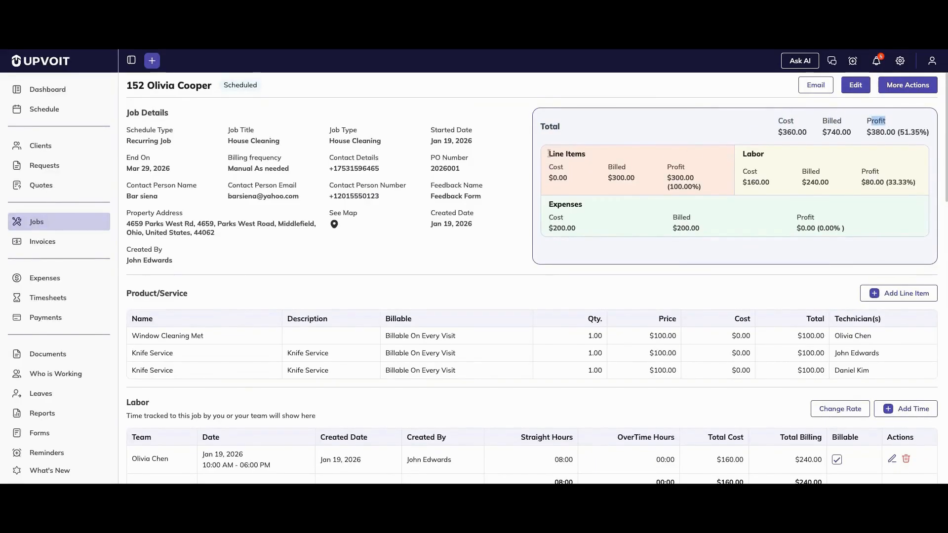
Review the Cost, Billed and Profit figures for Line Items in the job's Total summary.
{"action": "left_click_drag", "start_coordinate": [549, 153], "coordinate": [599, 157]}
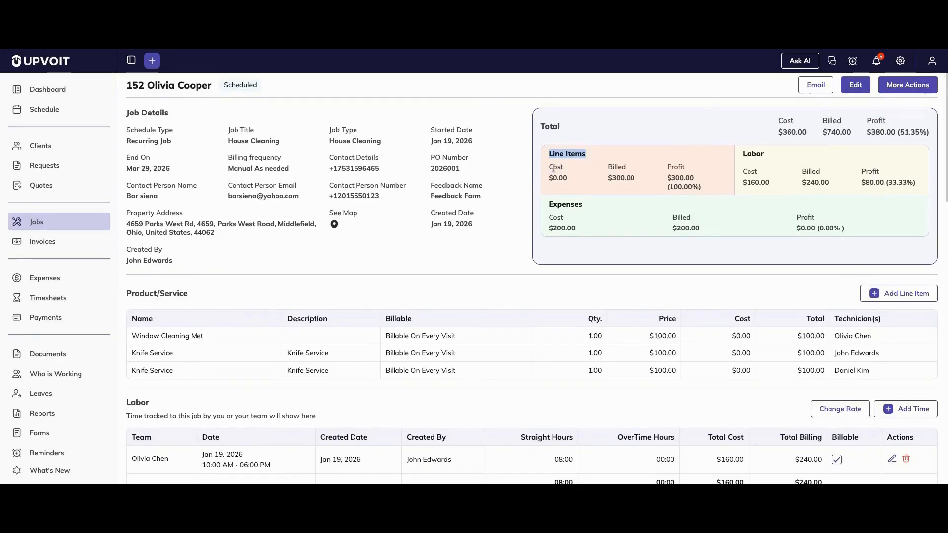
{"action": "double_click", "coordinate": [552, 167]}
{"action": "double_click", "coordinate": [610, 167]}
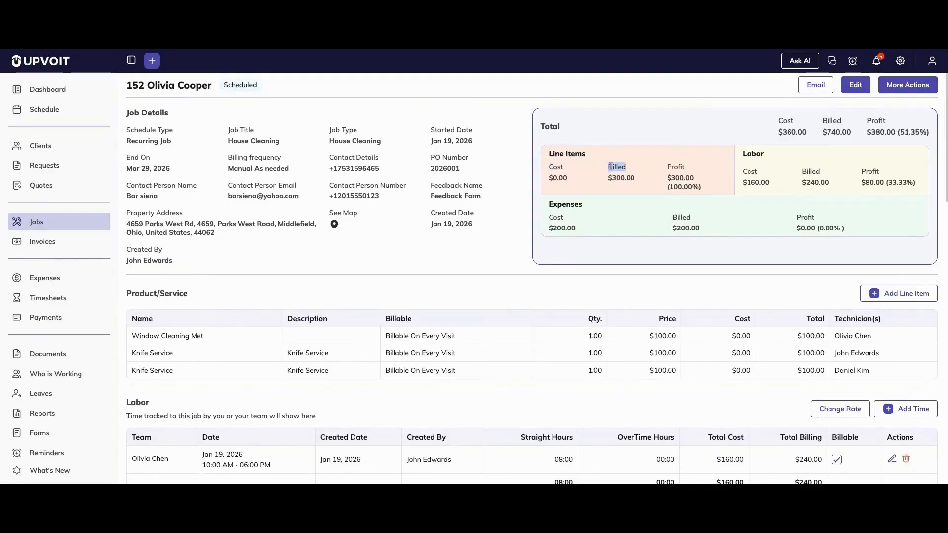
{"action": "left_click_drag", "start_coordinate": [668, 167], "coordinate": [685, 167]}
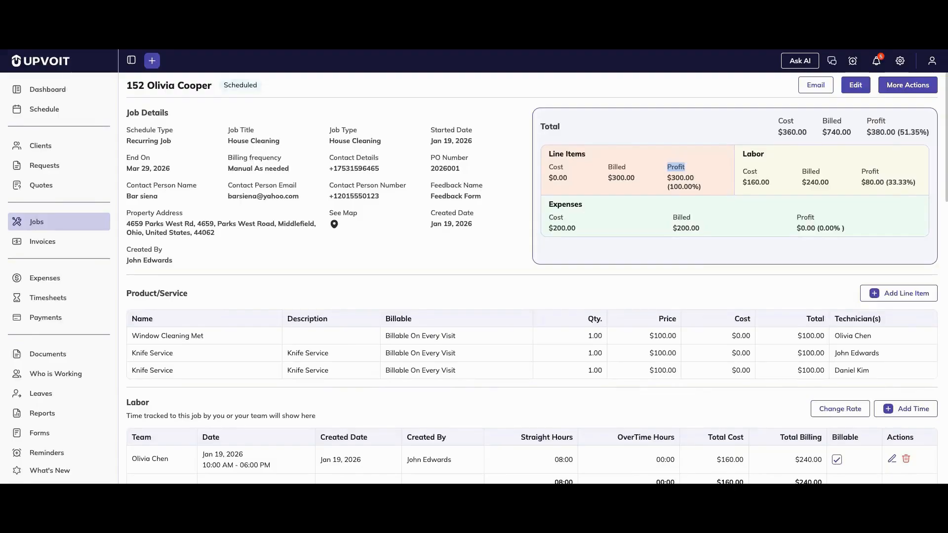
Review the Labor and Expenses figures in the Total summary and the detail tables for both.
{"action": "double_click", "coordinate": [752, 154]}
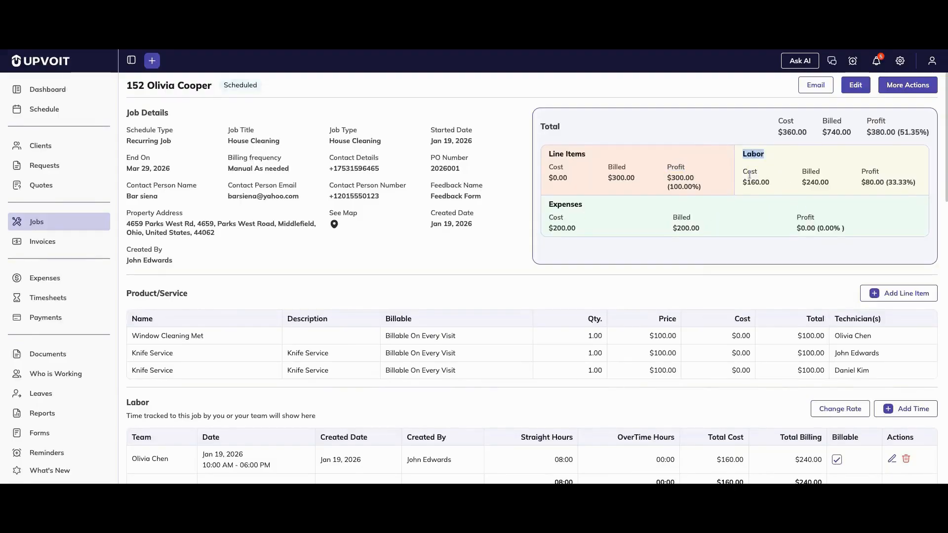
{"action": "left_click", "coordinate": [842, 178]}
{"action": "double_click", "coordinate": [811, 171]}
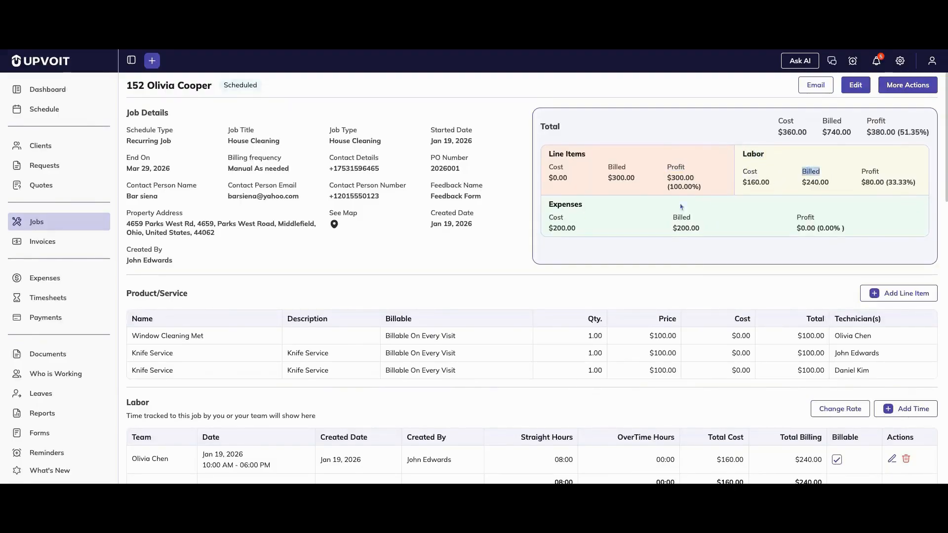
{"action": "double_click", "coordinate": [567, 204]}
{"action": "left_click_drag", "start_coordinate": [553, 218], "coordinate": [566, 220]}
{"action": "left_click_drag", "start_coordinate": [676, 218], "coordinate": [742, 221]}
{"action": "scroll", "coordinate": [689, 279], "scroll_direction": "down", "scroll_amount": 3}
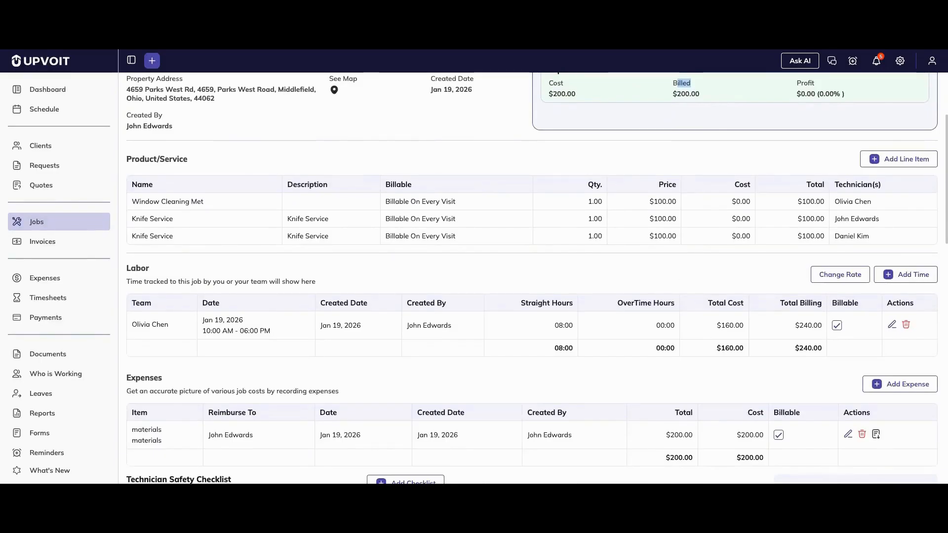
Start adding line items to the job with Residential and commercial cleaning services.
{"action": "scroll", "coordinate": [688, 279], "scroll_direction": "up", "scroll_amount": 3}
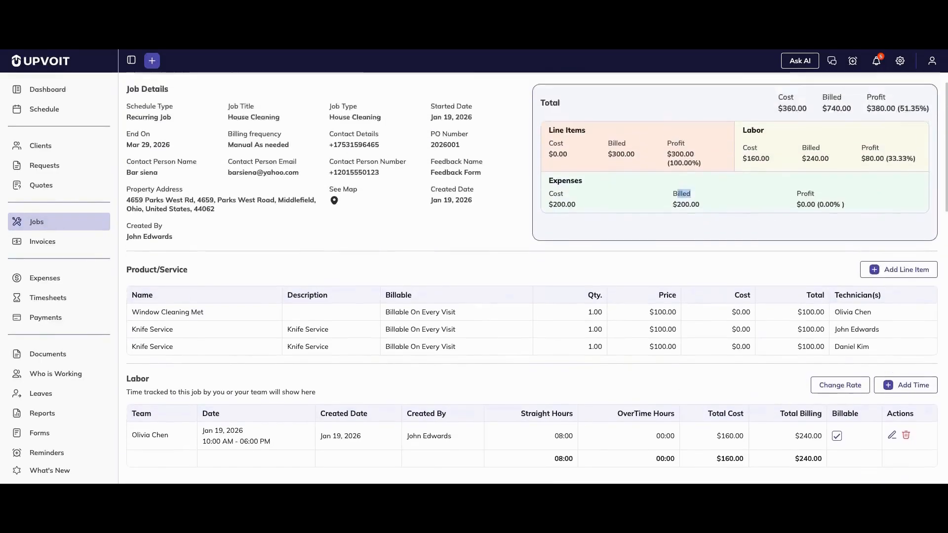
{"action": "left_click", "coordinate": [898, 286]}
{"action": "left_click", "coordinate": [169, 225]}
{"action": "left_click", "coordinate": [177, 251]}
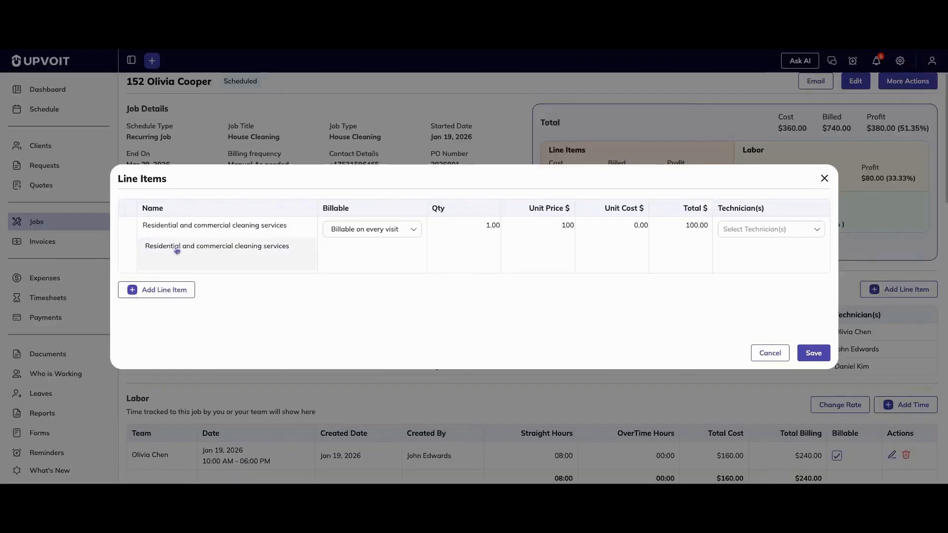
Add a second line item by creating a new service named "Residential cleaning".
{"action": "left_click", "coordinate": [159, 294]}
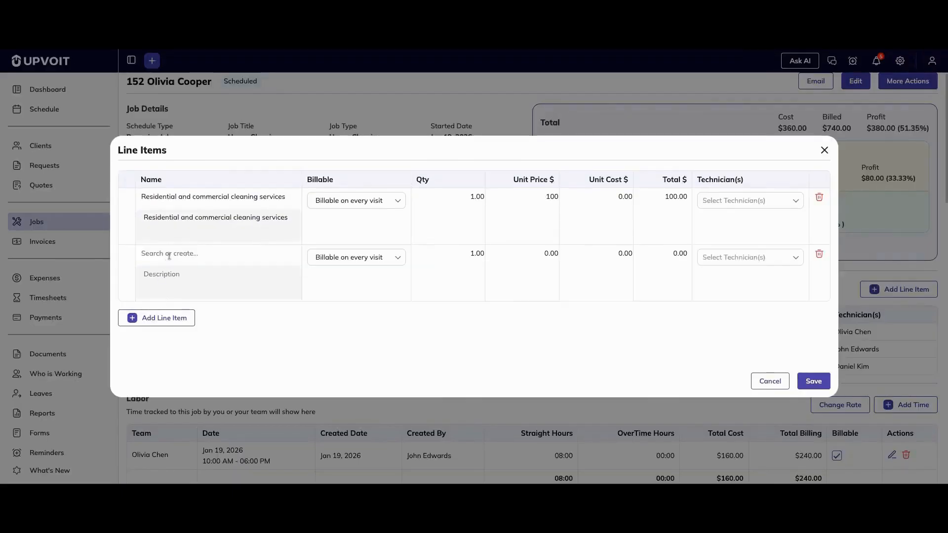
{"action": "left_click", "coordinate": [168, 253]}
{"action": "type", "text": "Residential cleaning"}
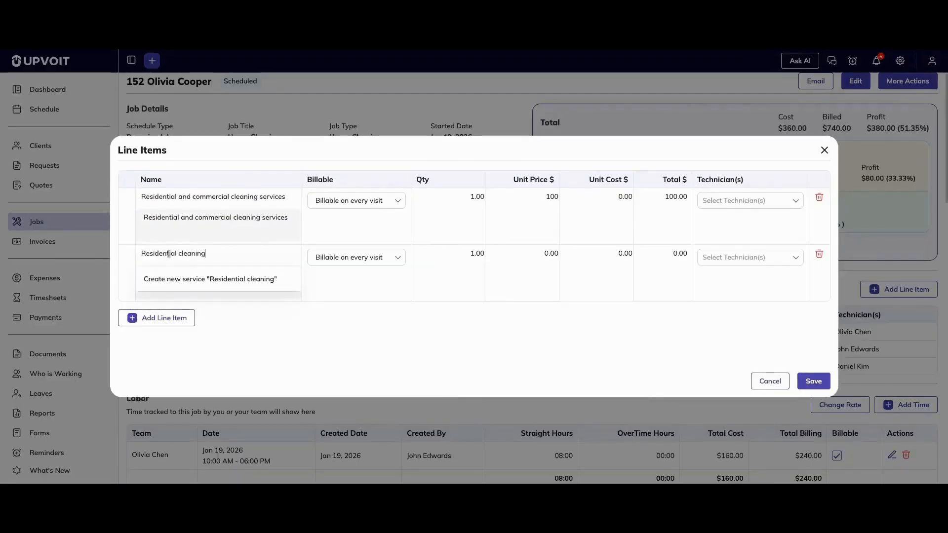
{"action": "left_click", "coordinate": [191, 284]}
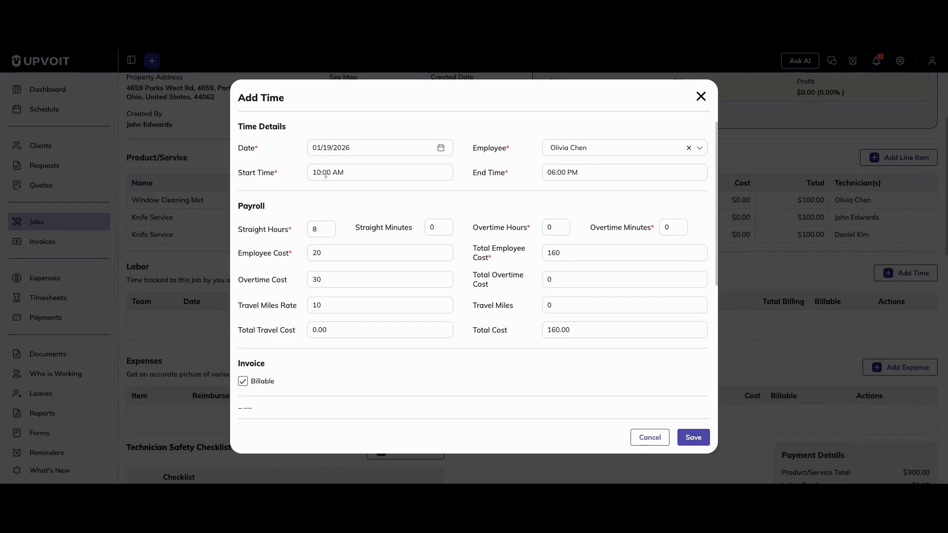
Review the Add Time form's start and end times, payroll hours and costs, billable option and billing details.
{"action": "left_click", "coordinate": [365, 177]}
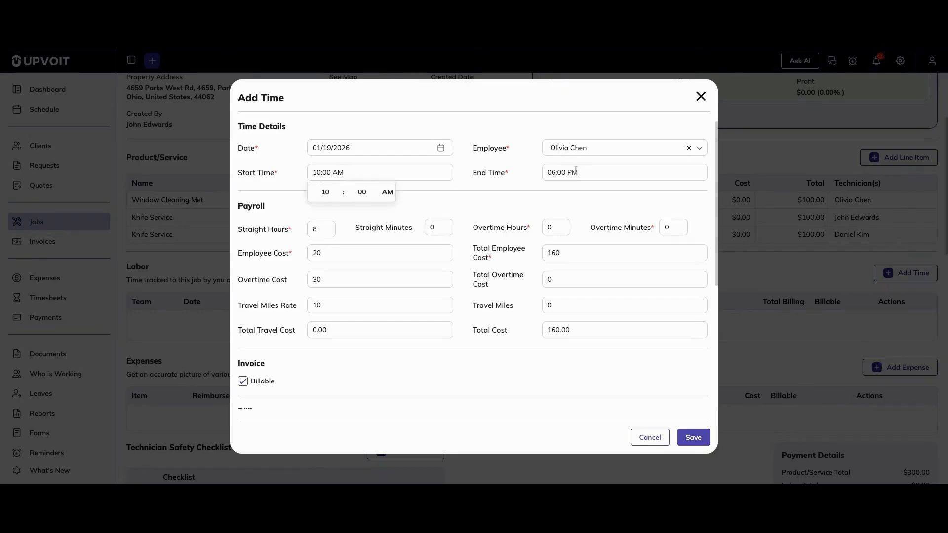
{"action": "left_click", "coordinate": [546, 174]}
{"action": "left_click", "coordinate": [458, 207]}
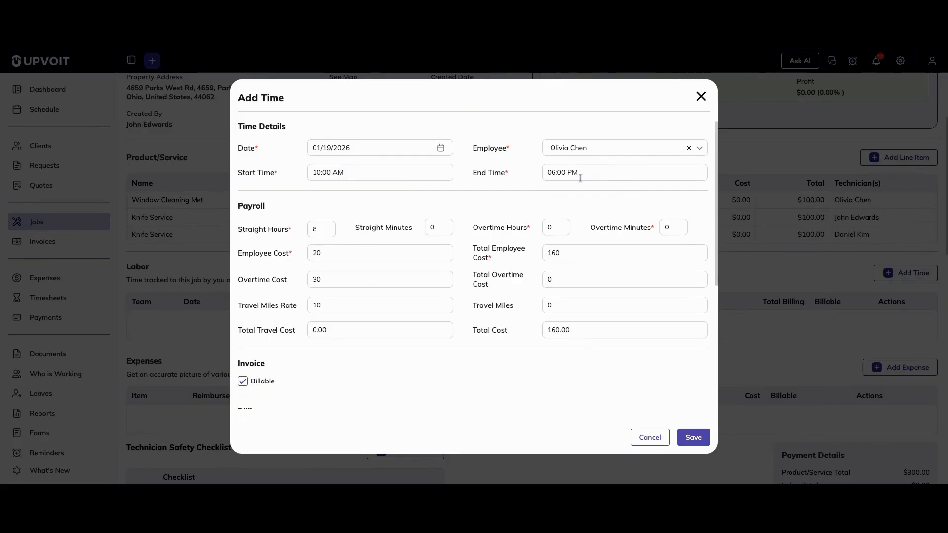
{"action": "scroll", "coordinate": [313, 215], "scroll_direction": "down", "scroll_amount": 1}
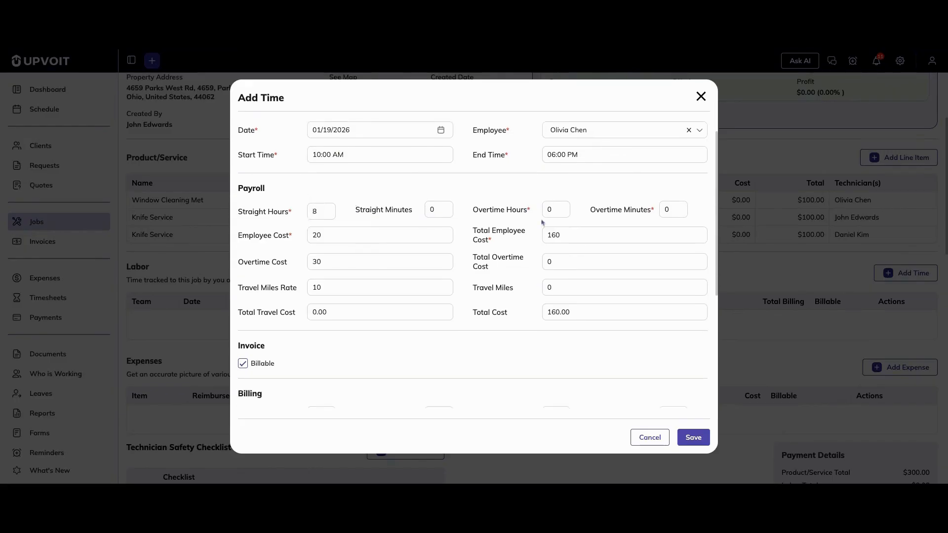
{"action": "scroll", "coordinate": [367, 261], "scroll_direction": "down", "scroll_amount": 1}
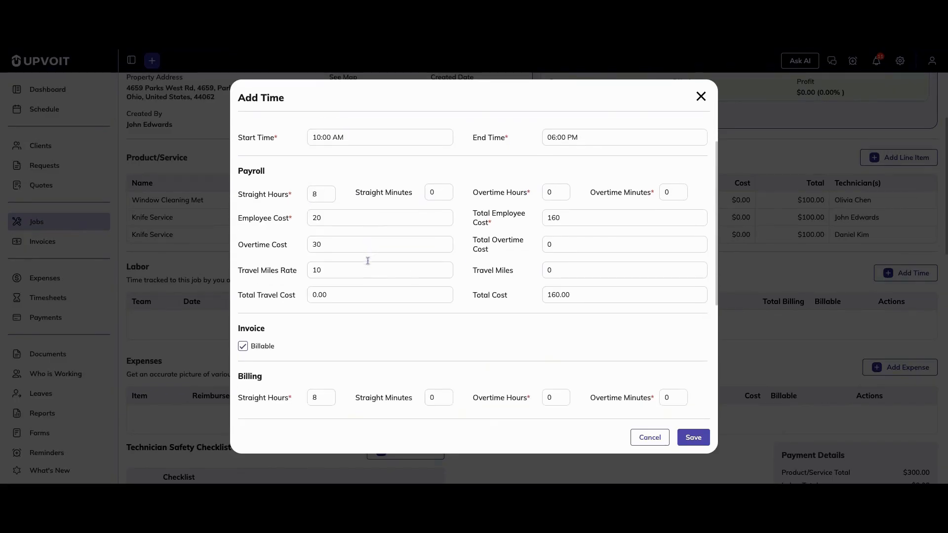
{"action": "scroll", "coordinate": [368, 261], "scroll_direction": "down", "scroll_amount": 1}
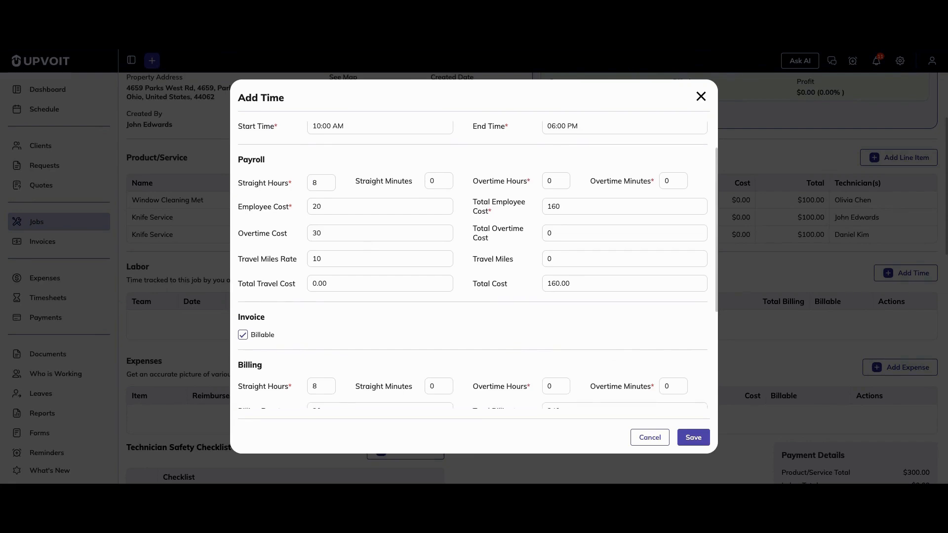
{"action": "scroll", "coordinate": [435, 252], "scroll_direction": "down", "scroll_amount": 1}
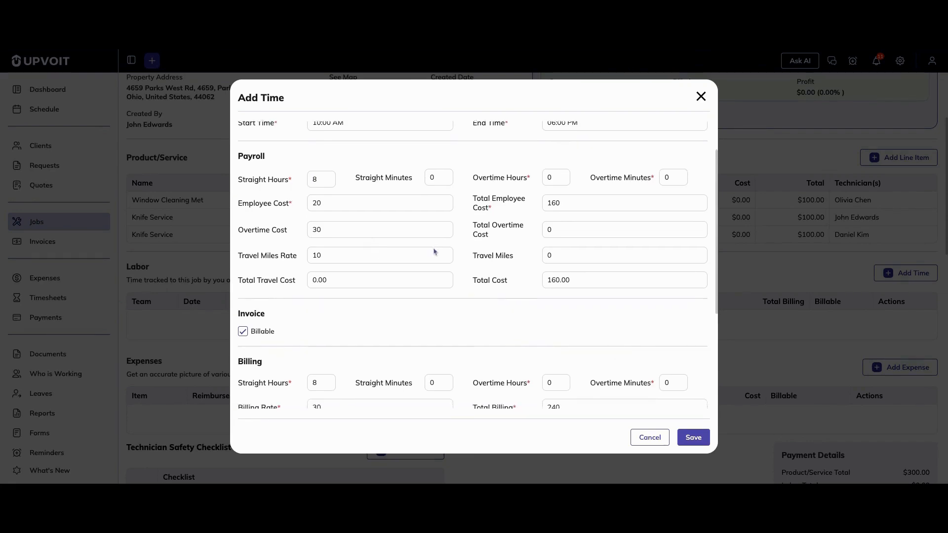
{"action": "scroll", "coordinate": [473, 264], "scroll_direction": "down", "scroll_amount": 3}
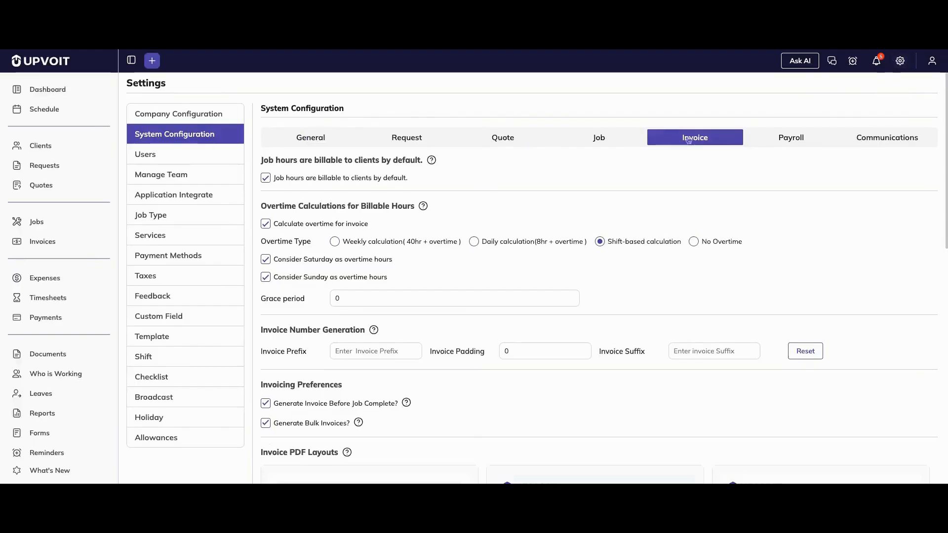
Check the invoice setting for billing job hours to clients by default, and open a new expense entry on the job.
{"action": "left_click_drag", "start_coordinate": [261, 160], "coordinate": [417, 161]}
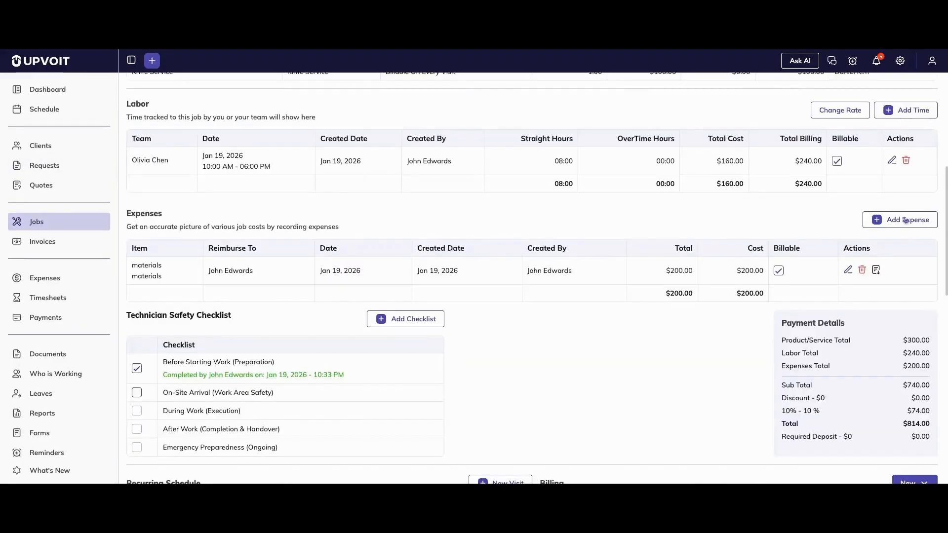
{"action": "left_click", "coordinate": [906, 221]}
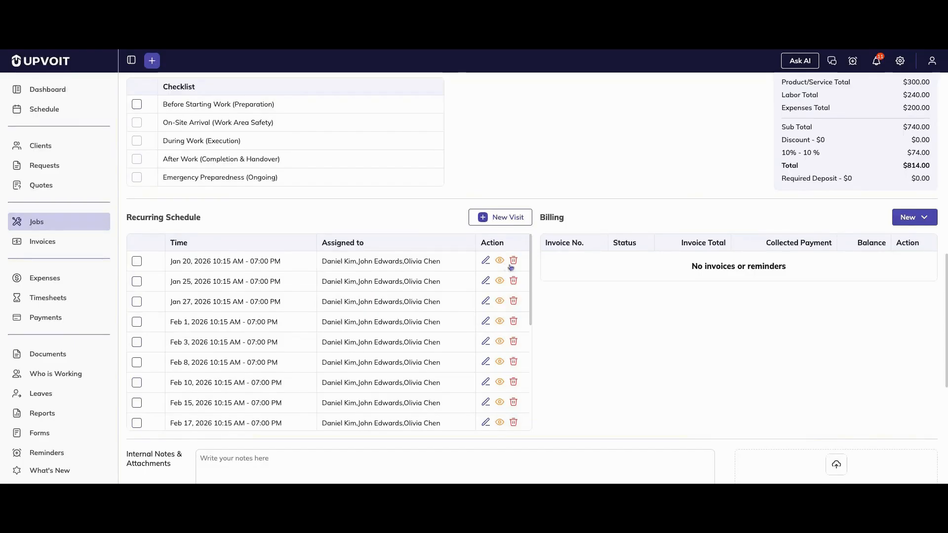
Mark the Jan 20 and Jan 25, 2026 visits in the Recurring Schedule as completed.
{"action": "left_click", "coordinate": [137, 261]}
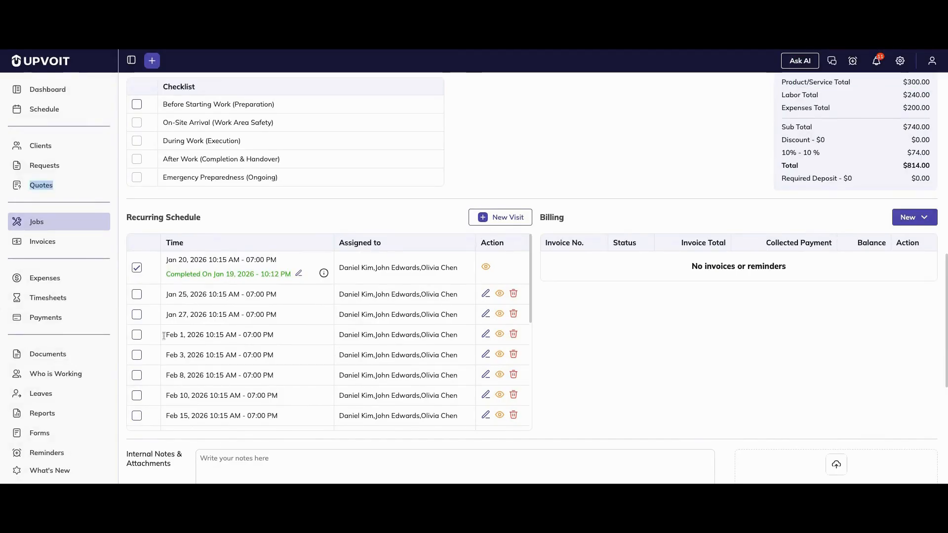
{"action": "left_click", "coordinate": [137, 295]}
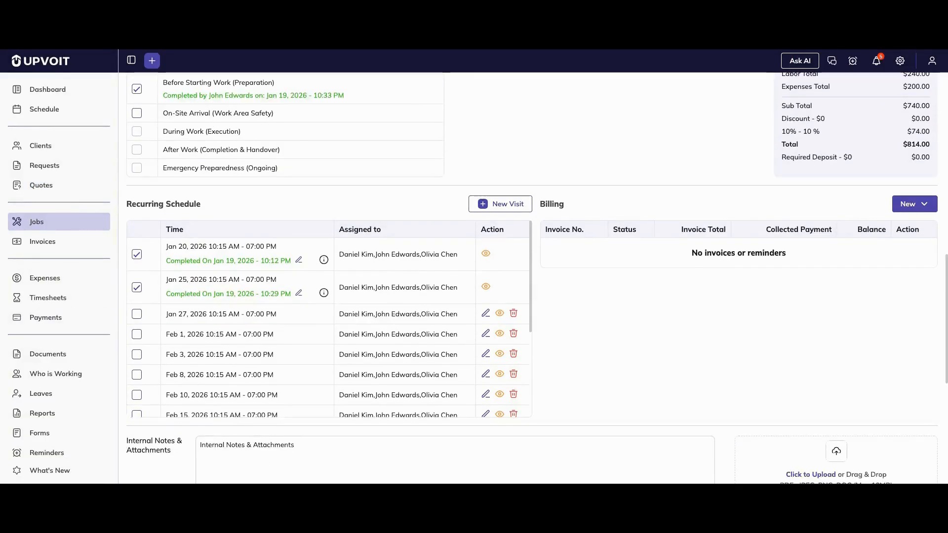
Edit the Jan 27, 2026 visit in the Recurring Schedule, assign Cleaning Team 2 to it, and update the visit.
{"action": "left_click", "coordinate": [485, 315]}
{"action": "left_click", "coordinate": [573, 244]}
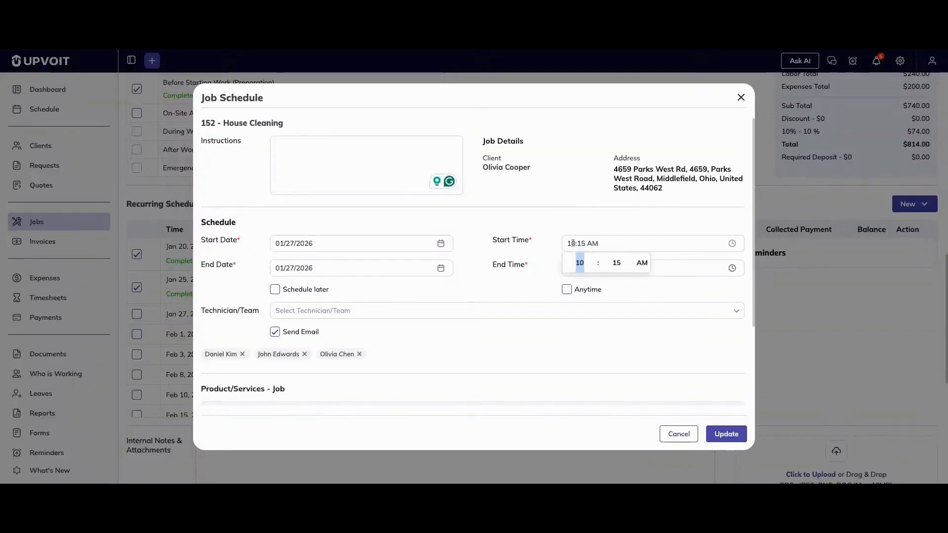
{"action": "left_click", "coordinate": [539, 290]}
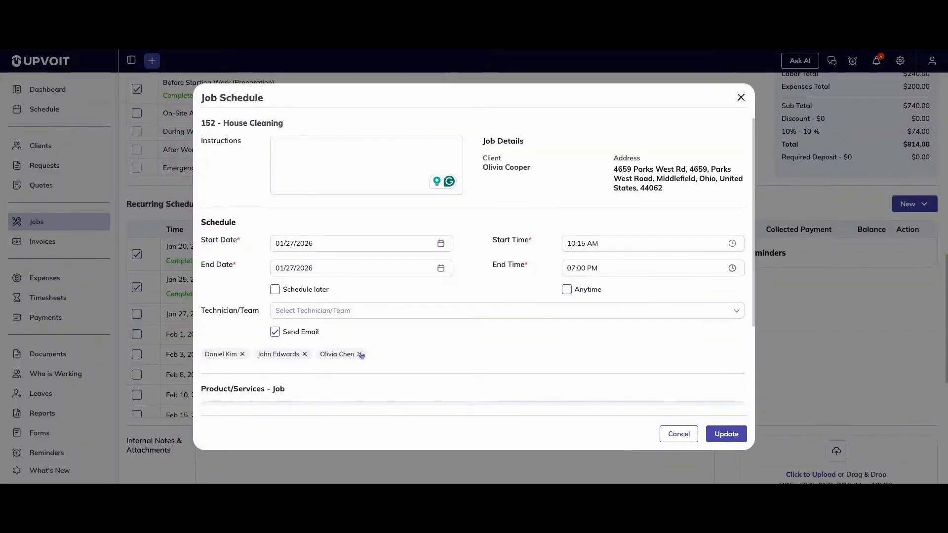
{"action": "left_click", "coordinate": [359, 354]}
{"action": "left_click", "coordinate": [351, 313]}
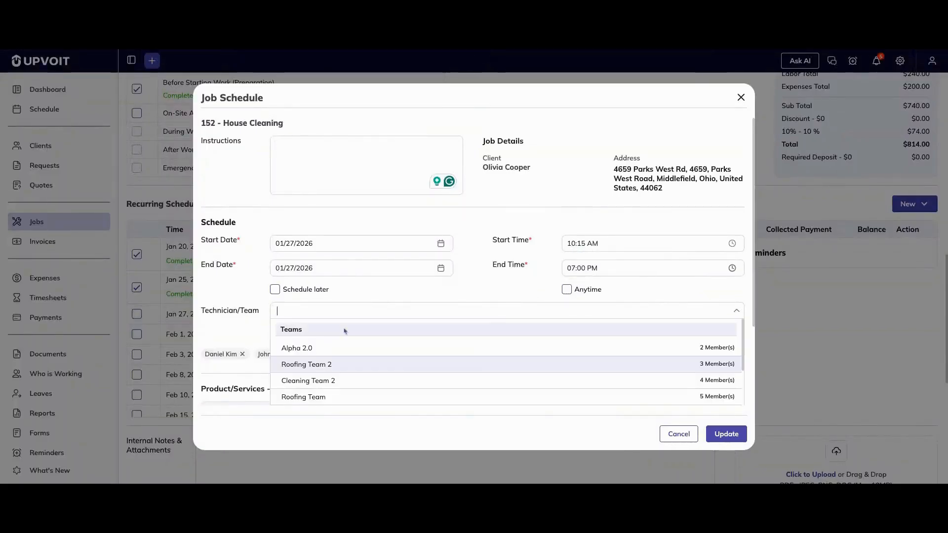
{"action": "left_click", "coordinate": [330, 385]}
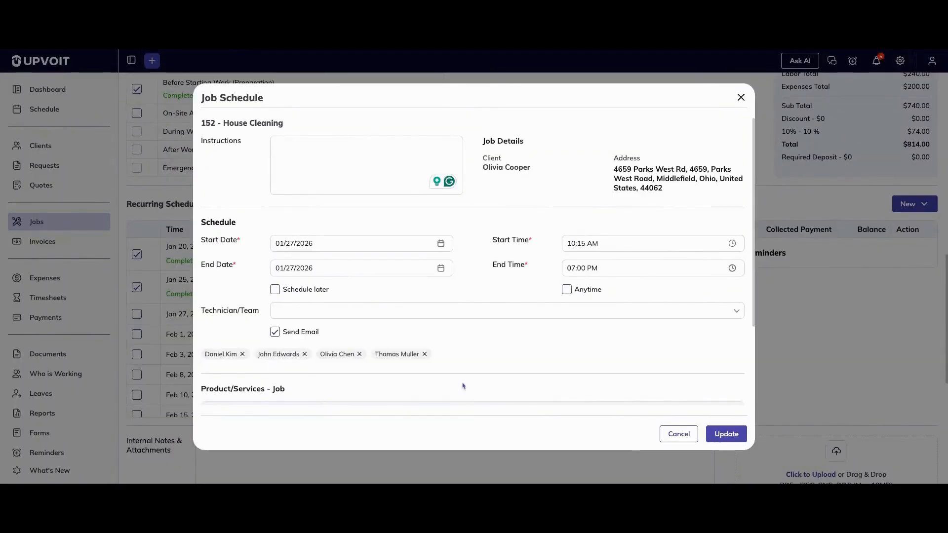
{"action": "left_click", "coordinate": [732, 435]}
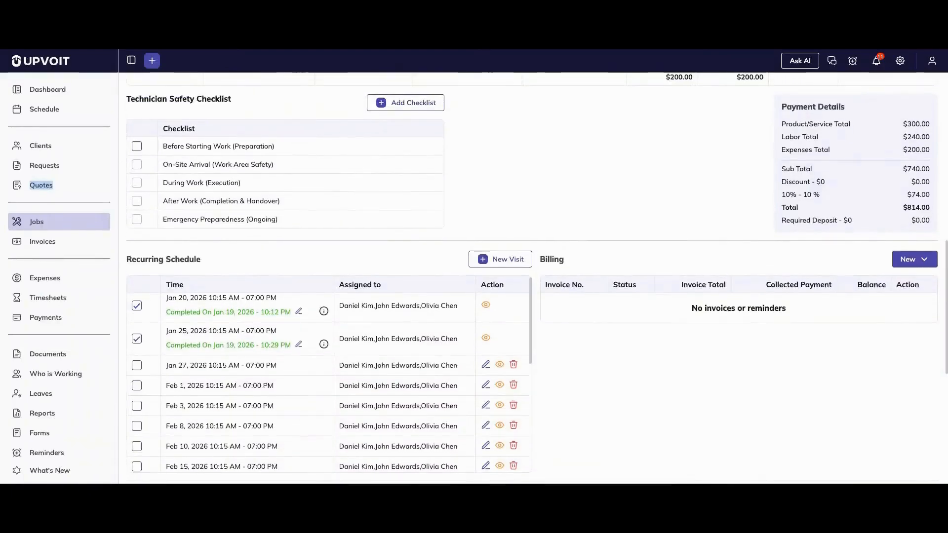
Mark Before Starting Work (Preparation) as completed in the Technician Safety Checklist and start adding another checklist.
{"action": "left_click", "coordinate": [137, 157]}
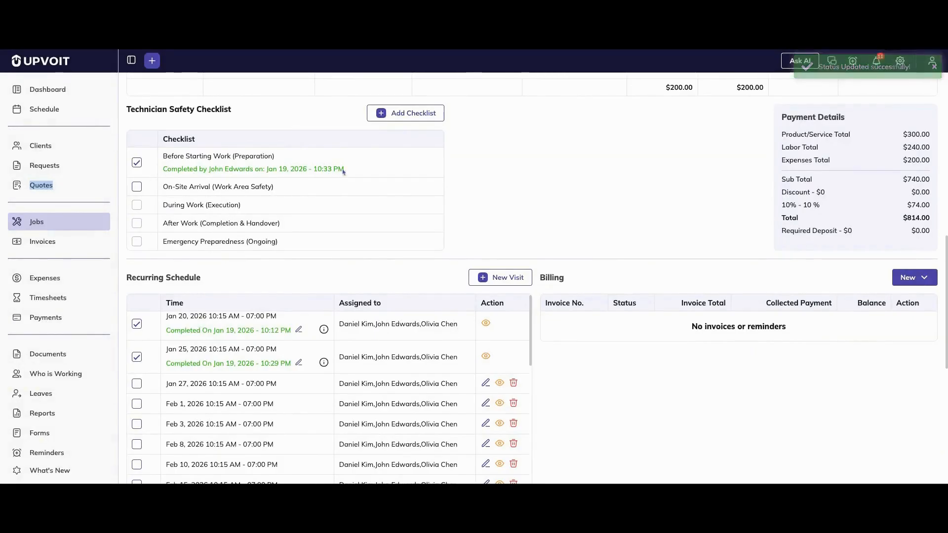
{"action": "left_click", "coordinate": [407, 116]}
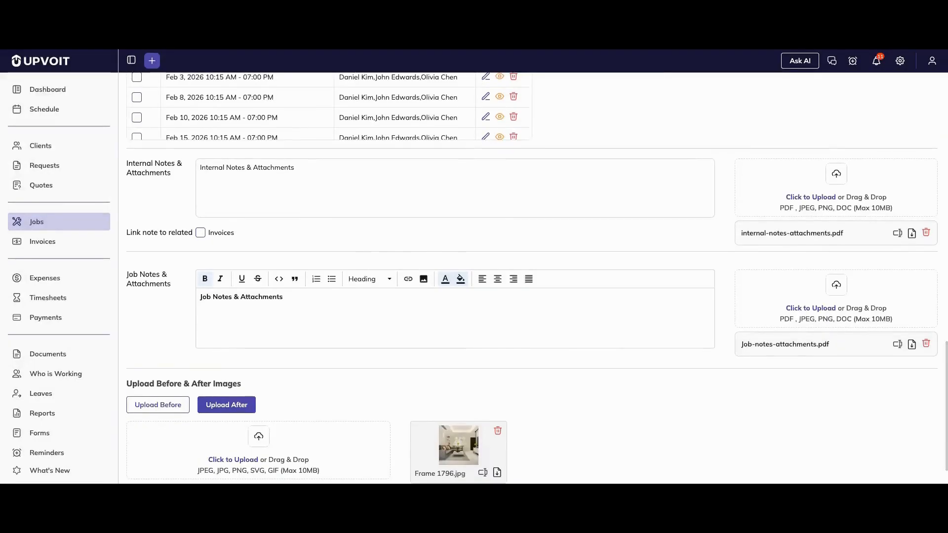
Review the job's internal notes, job notes and their attachments, and view both the before and after images.
{"action": "scroll", "coordinate": [532, 278], "scroll_direction": "up", "scroll_amount": 1}
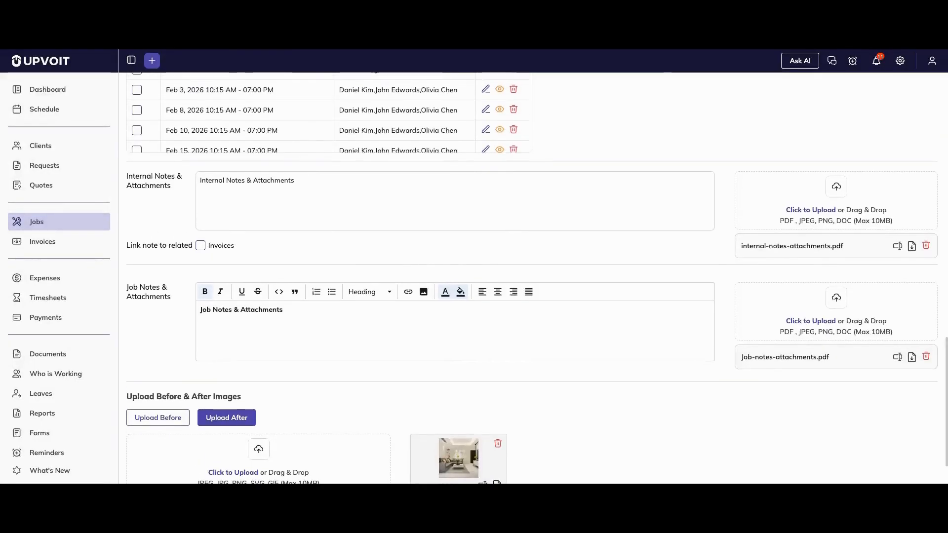
{"action": "left_click_drag", "start_coordinate": [133, 176], "coordinate": [179, 183]}
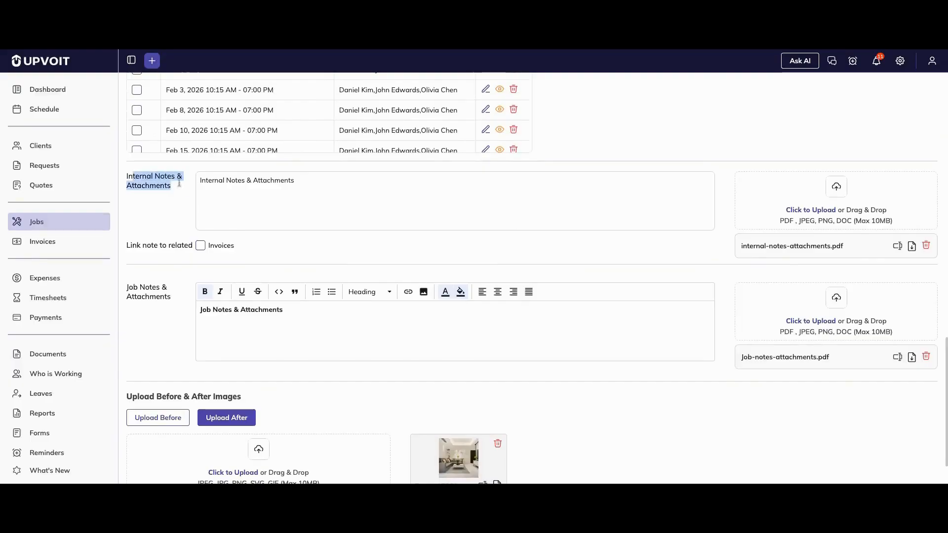
{"action": "left_click_drag", "start_coordinate": [175, 302], "coordinate": [120, 292]}
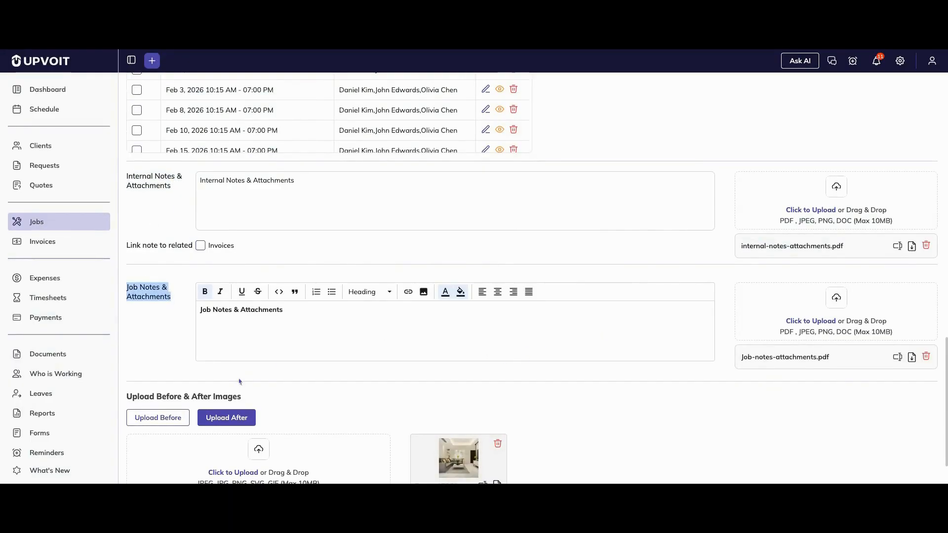
{"action": "scroll", "coordinate": [241, 380], "scroll_direction": "down", "scroll_amount": 1}
{"action": "left_click", "coordinate": [161, 363]}
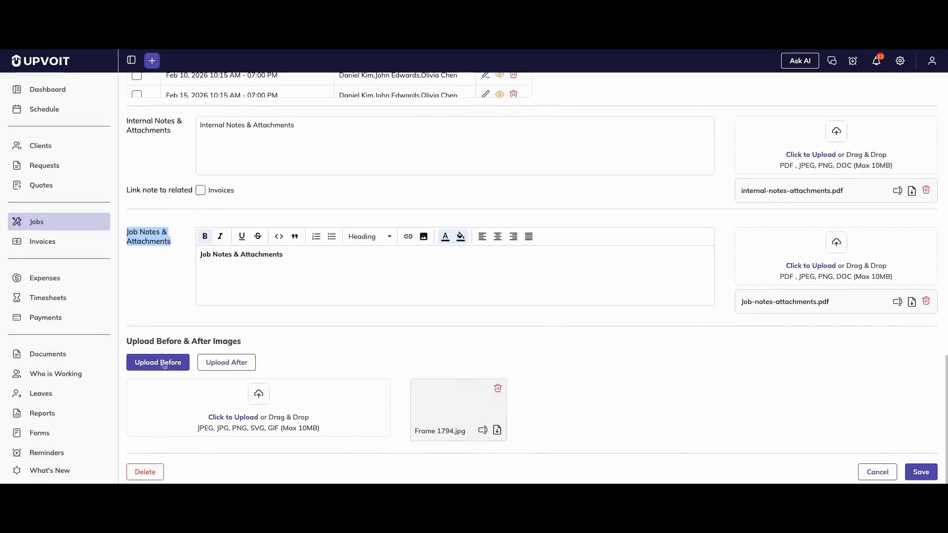
{"action": "left_click", "coordinate": [211, 365]}
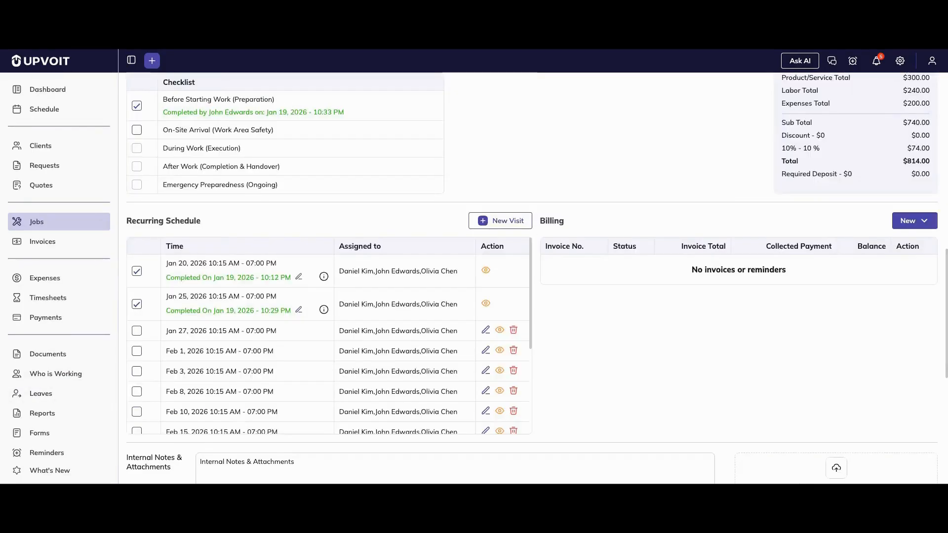
Create a new invoice from the job's Billing section, include the completed Jan 20 and Jan 25, 2026 visits, and continue.
{"action": "left_click", "coordinate": [904, 226]}
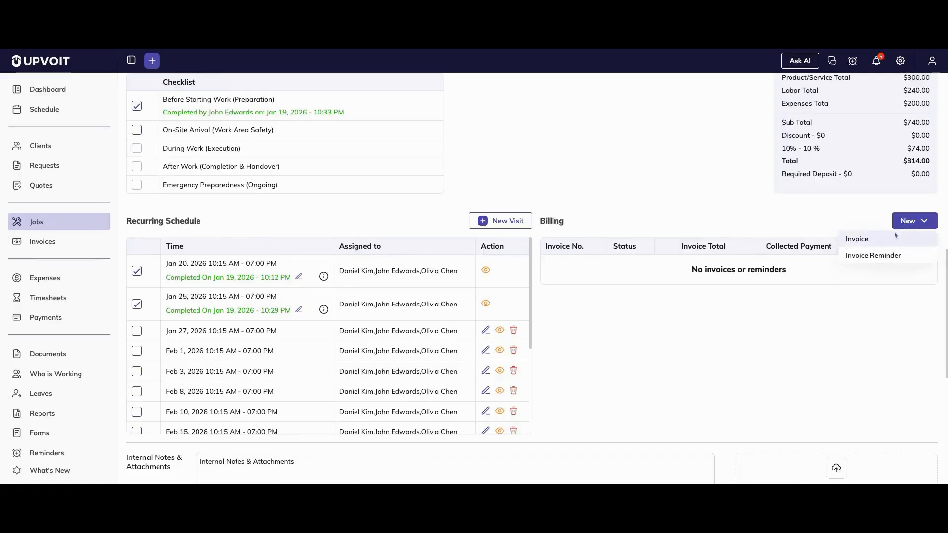
{"action": "left_click", "coordinate": [872, 244]}
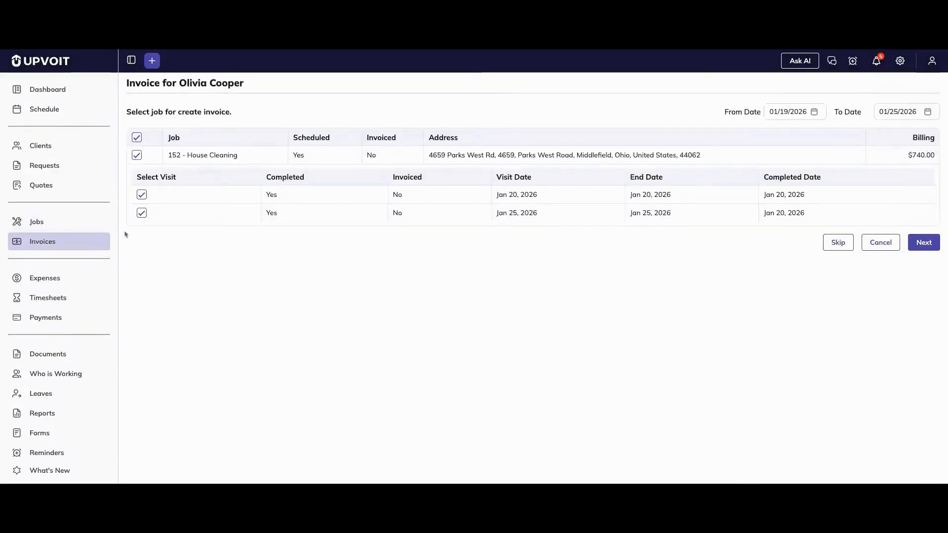
{"action": "left_click", "coordinate": [142, 195]}
{"action": "left_click", "coordinate": [142, 213]}
{"action": "left_click", "coordinate": [142, 195]}
{"action": "left_click", "coordinate": [143, 215]}
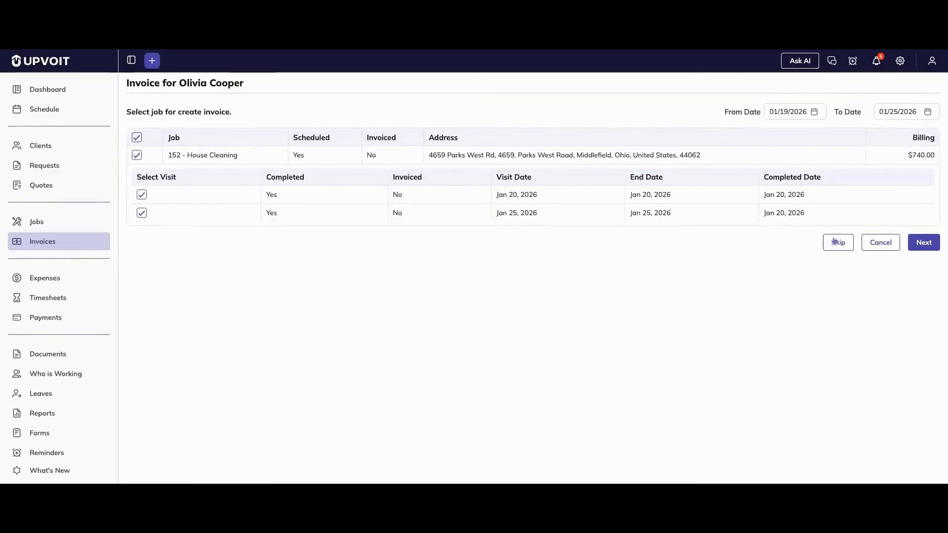
{"action": "left_click", "coordinate": [933, 243]}
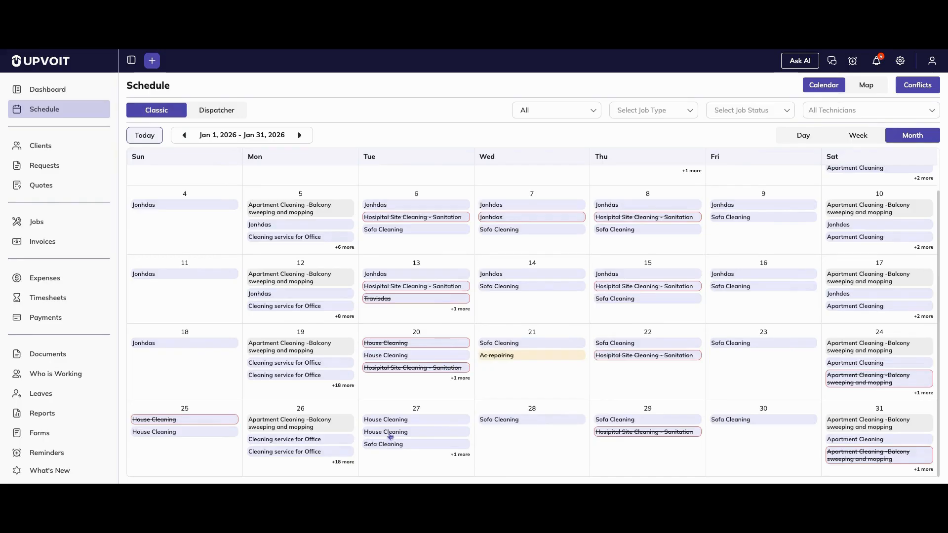
Open the details of the House Cleaning visit for job 153 on Jan 27, 2026 from the schedule calendar.
{"action": "mouse_move", "coordinate": [390, 436]}
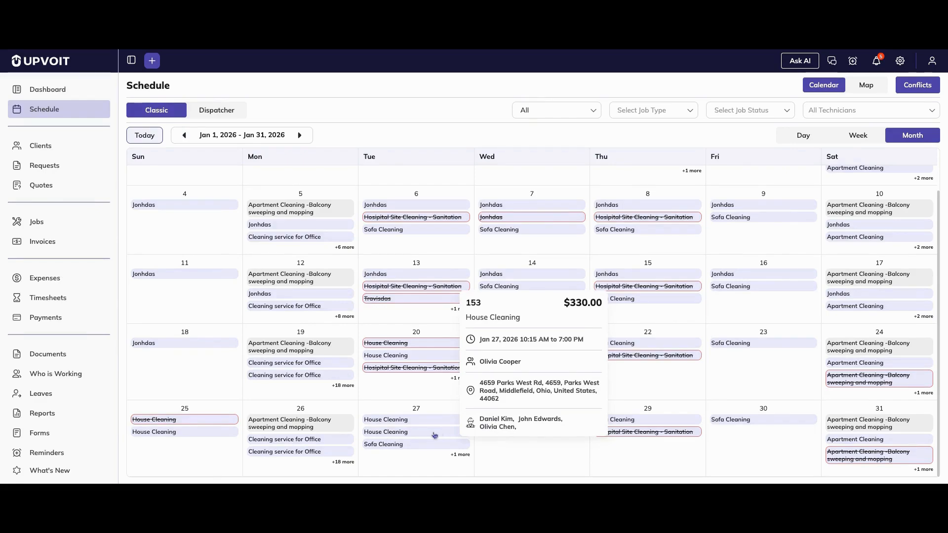
{"action": "left_click", "coordinate": [434, 433]}
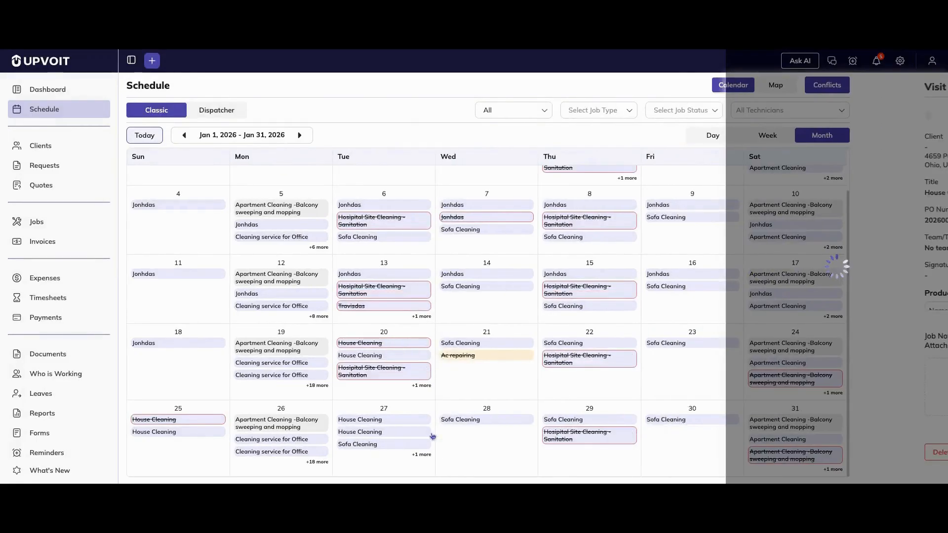